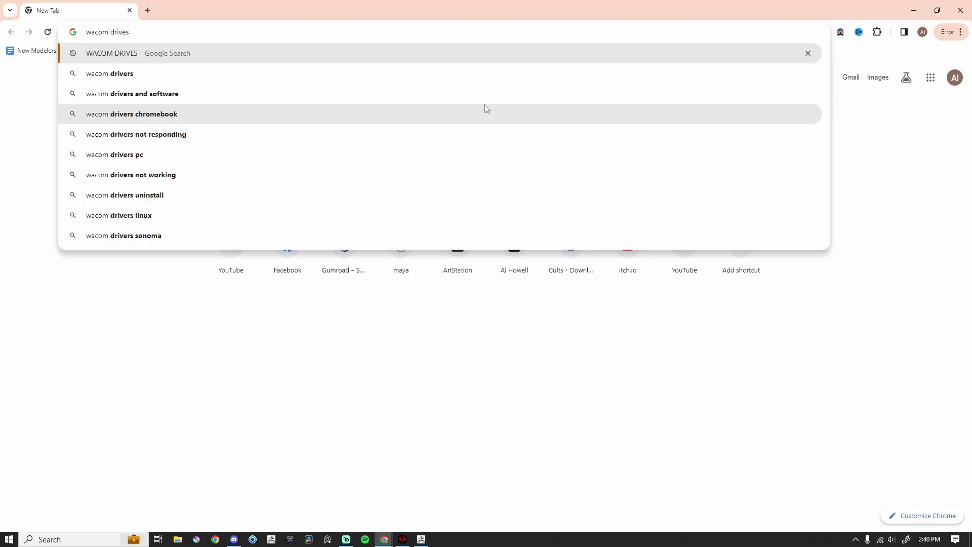
Step: Search the web for "wacom drives", open Wacom's driver download page and decline all its cookies
key(Return)
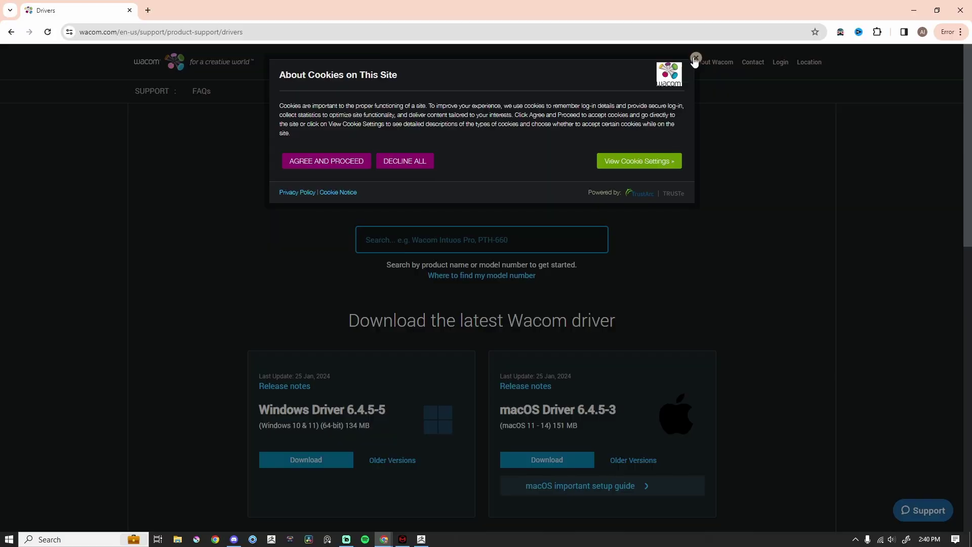
click(407, 158)
scroll(375, 283, down, 2)
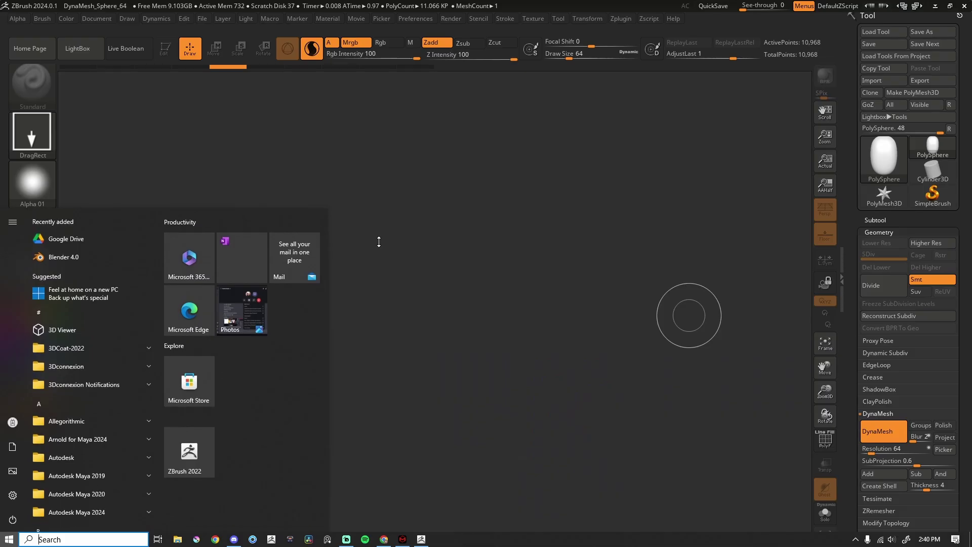
Step: Open Wacom Tablet Properties and map the Grip Pen's screen area to Monitor 1, trying the Full area first
text(wacom)
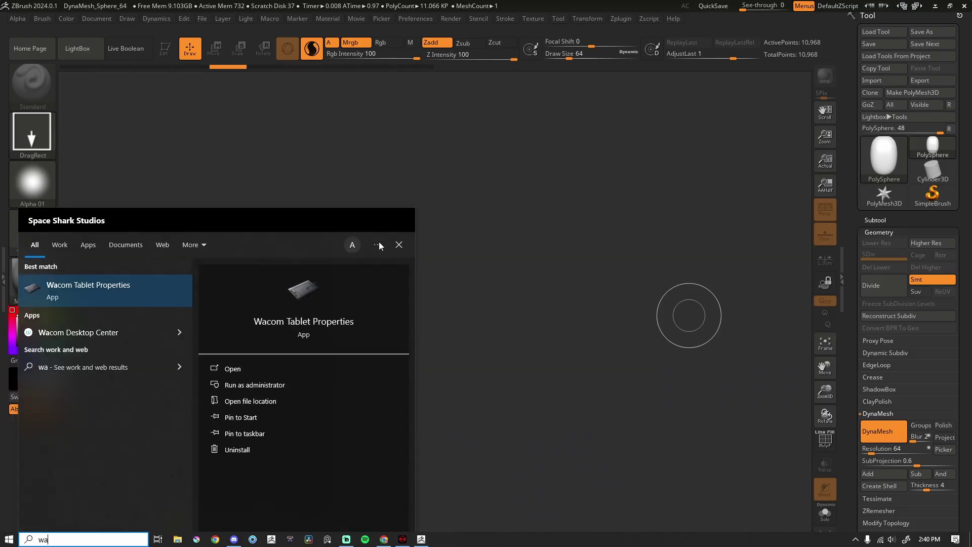
click(108, 287)
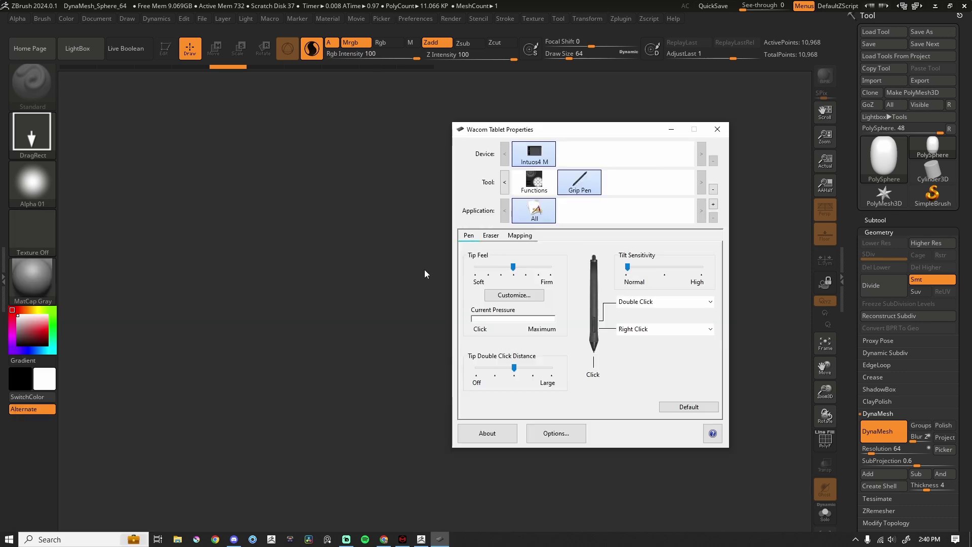
click(529, 238)
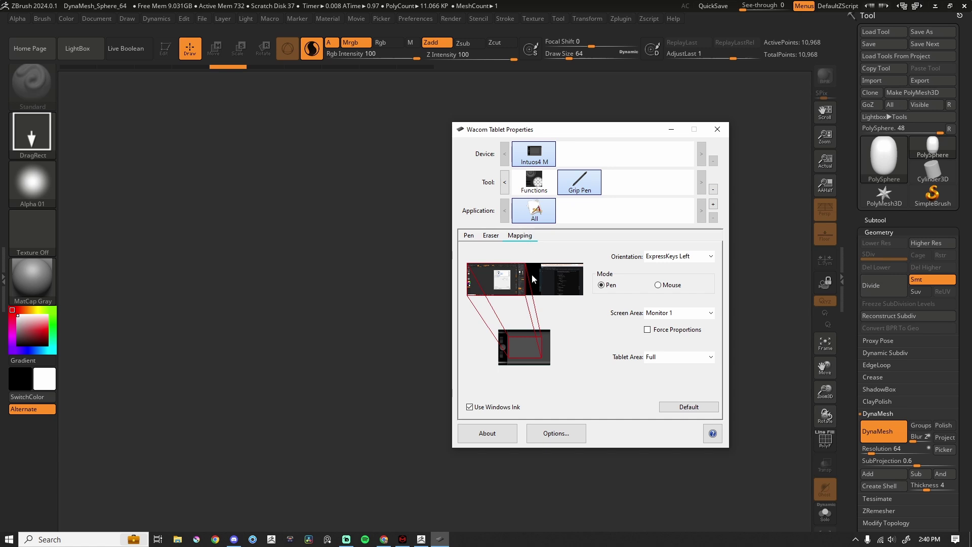
click(673, 315)
click(677, 324)
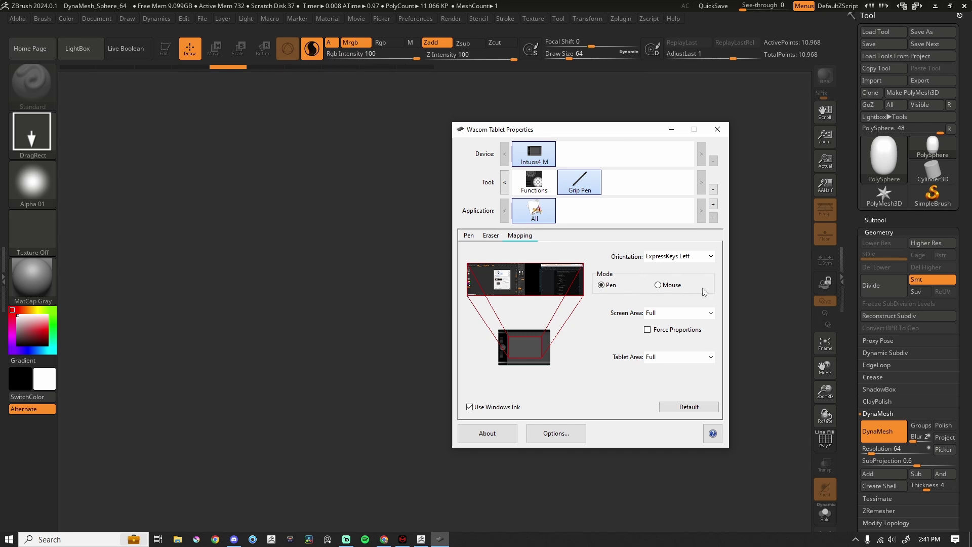
click(691, 313)
click(675, 332)
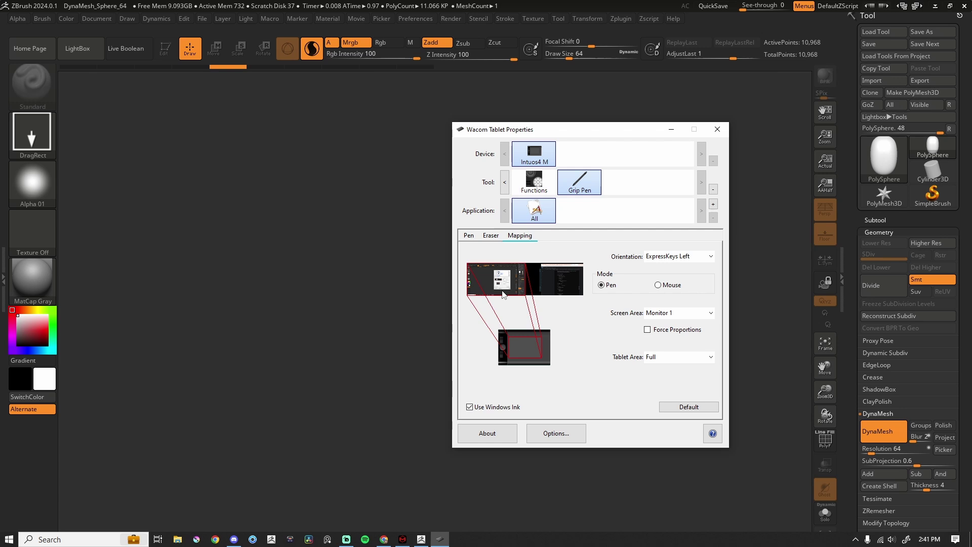
Step: Review the Grip Pen's button assignments and the click options available for the lower side switch
click(469, 236)
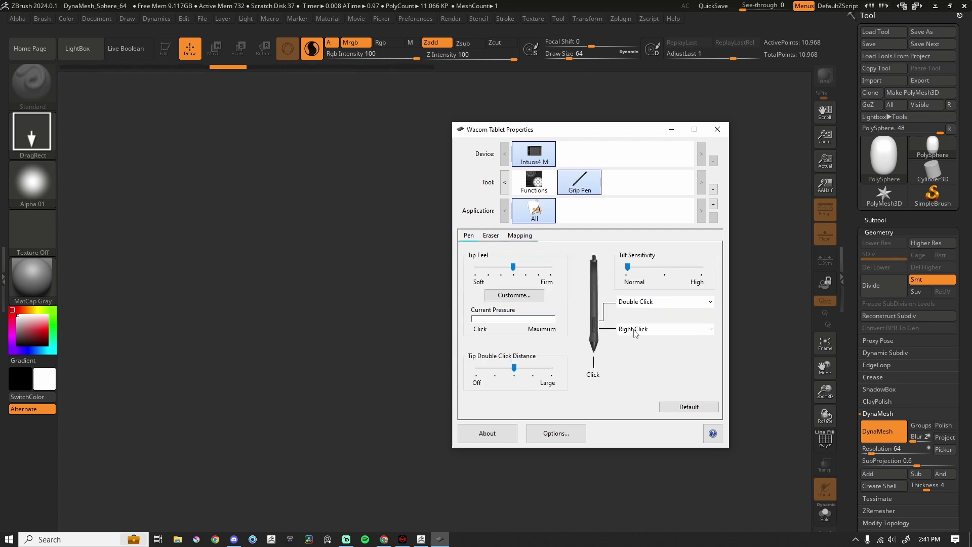
click(656, 330)
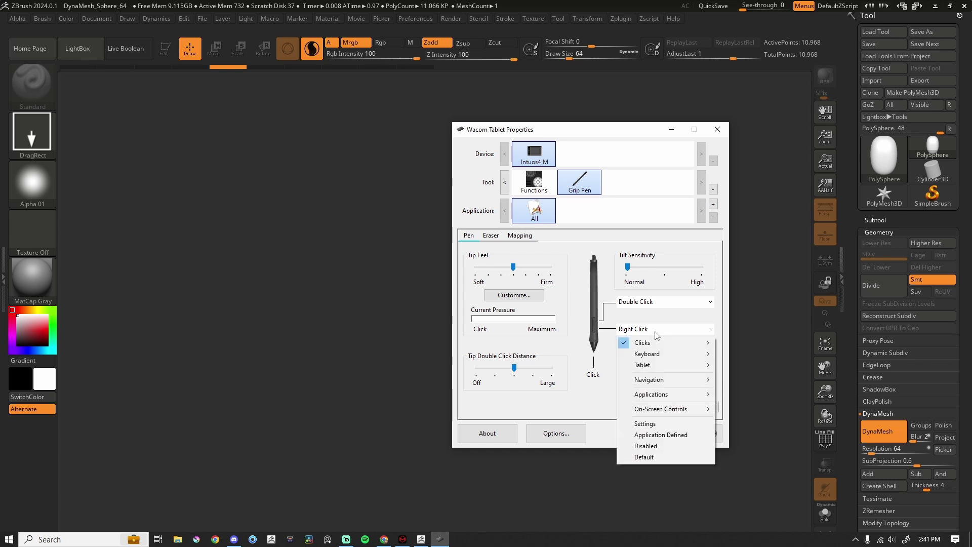
mouse_move(674, 344)
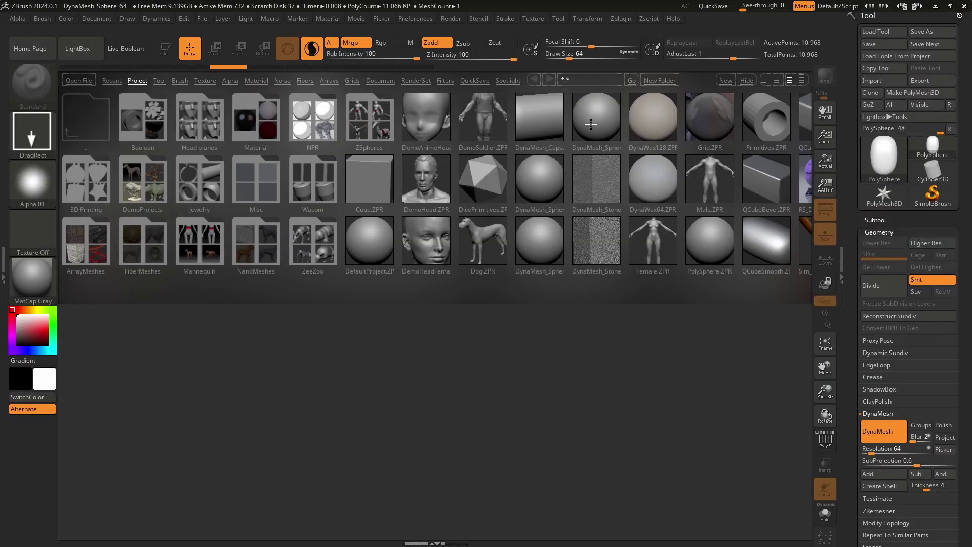
Step: Load the DynaMesh_Sphere_64 project in ZBrush and bring up the extended help for the BPR render function
double_click(591, 124)
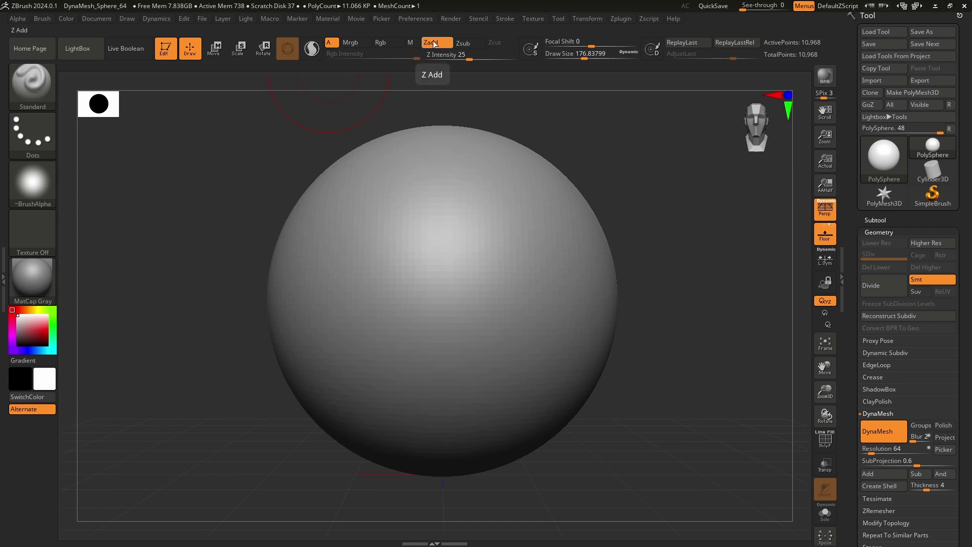
key(ctrl)
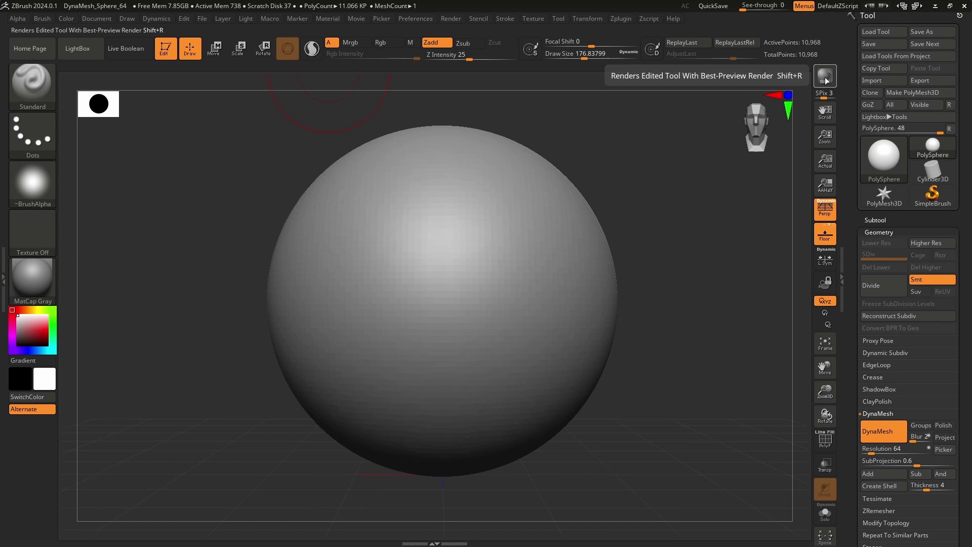
key(ctrl)
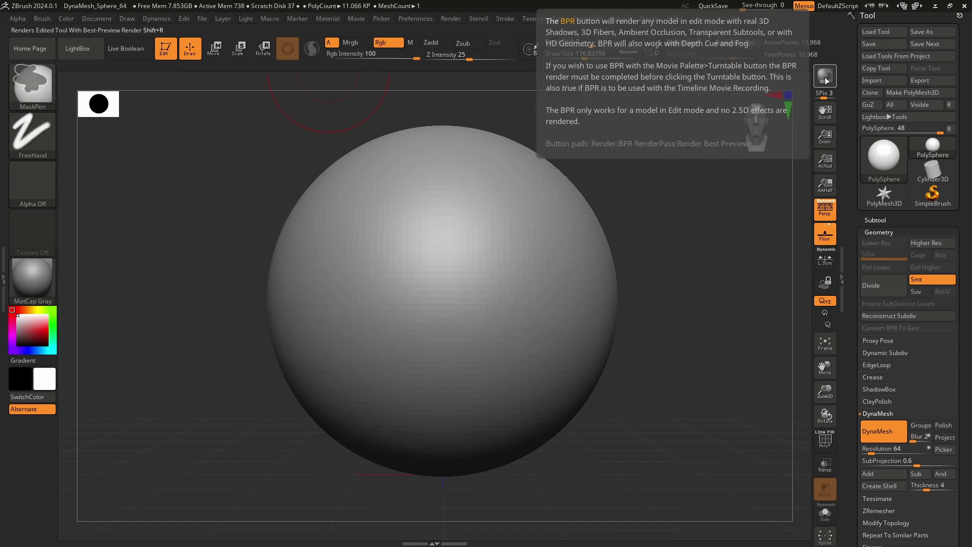
Step: Activate the Move Topological brush and reduce the draw size to about 46
key(b)
key(m)
key(t)
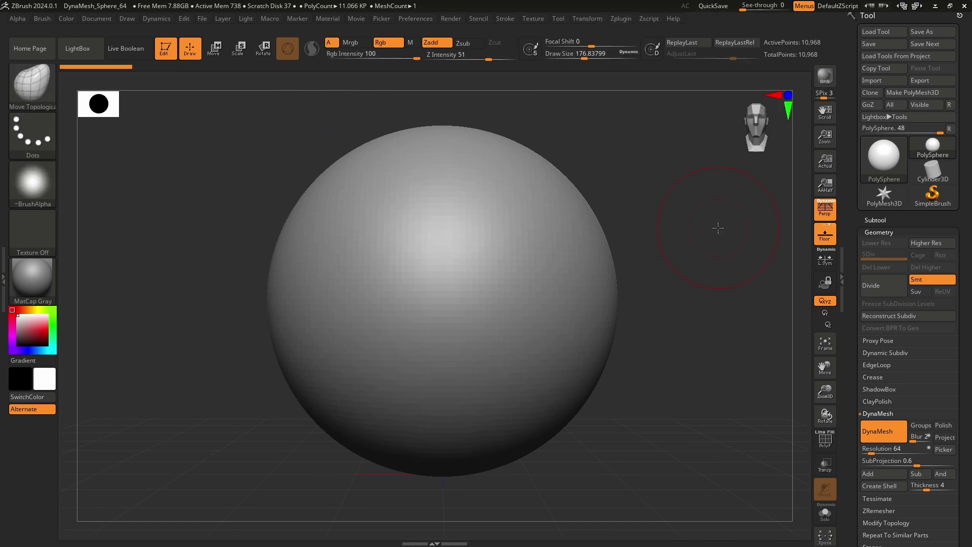
key(s)
drag(366, 256, 349, 251)
Step: Pick the ClayBuildup brush and sculpt a symmetrical zigzag stroke across the middle of the sphere
key(b)
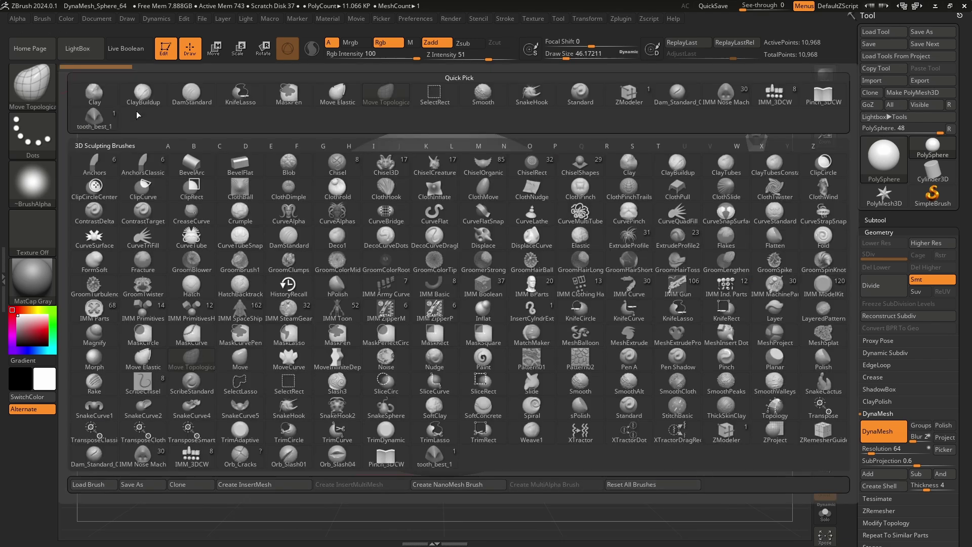
click(150, 97)
drag(314, 257, 444, 320)
Step: Examine the sculpted sphere by orbiting, panning and zooming around it, and frame it again from the front
mouse_move(718, 234)
mouse_down()
mouse_move(642, 236)
mouse_move(721, 239)
mouse_move(700, 260)
mouse_up()
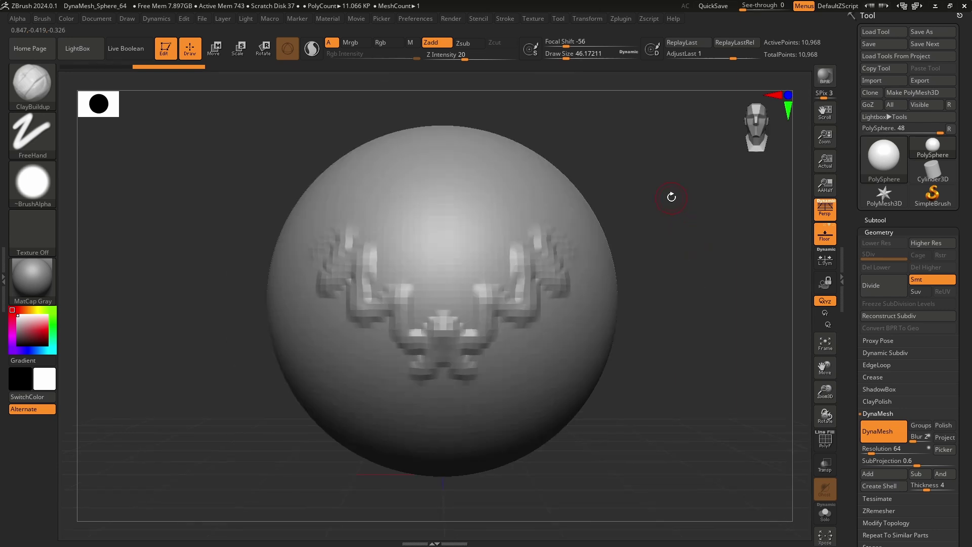
mouse_move(670, 198)
mouse_down()
mouse_move(671, 340)
mouse_move(694, 234)
mouse_move(631, 238)
mouse_move(618, 223)
mouse_move(527, 223)
mouse_move(622, 264)
mouse_move(603, 252)
mouse_move(633, 252)
mouse_up()
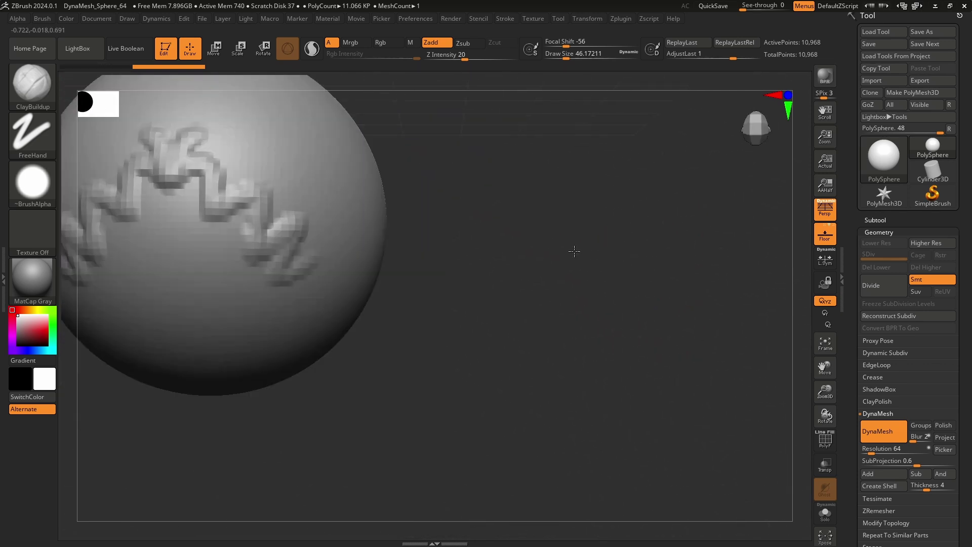
key(f)
shift+drag(551, 210, 545, 451)
drag(595, 383, 478, 373)
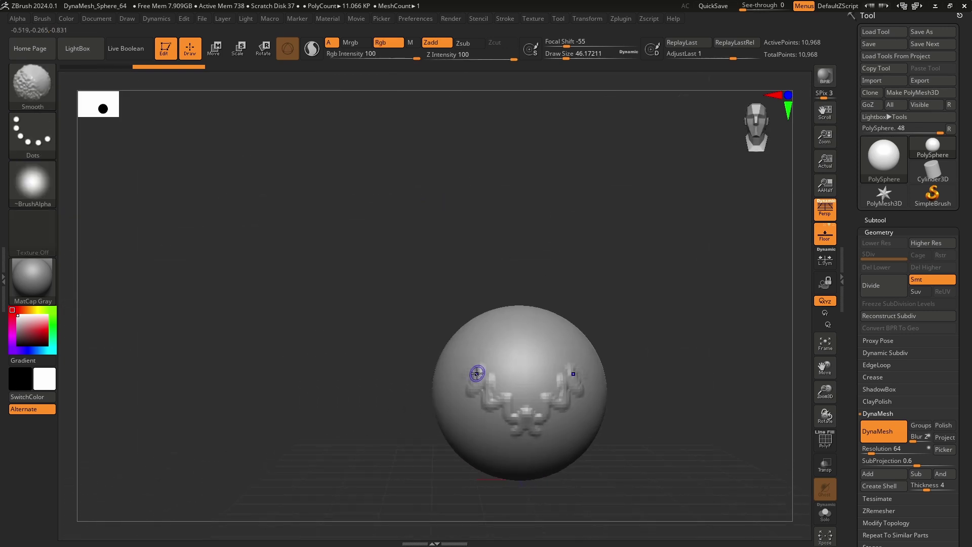
mouse_move(615, 354)
ctrl+right_down()
mouse_move(620, 317)
mouse_move(651, 362)
mouse_move(616, 329)
ctrl+right_up()
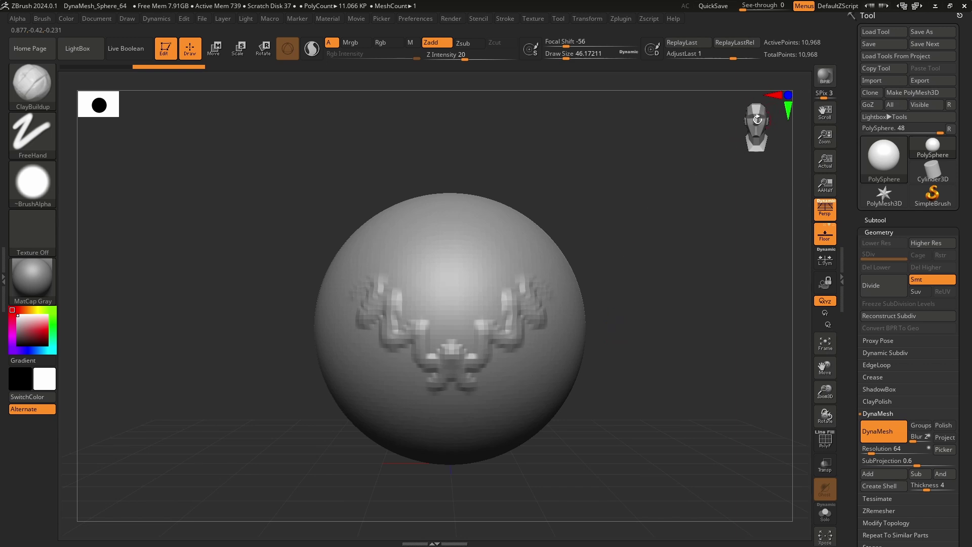
mouse_move(752, 121)
mouse_down()
mouse_move(712, 120)
mouse_move(776, 119)
mouse_move(753, 121)
mouse_up()
key(f)
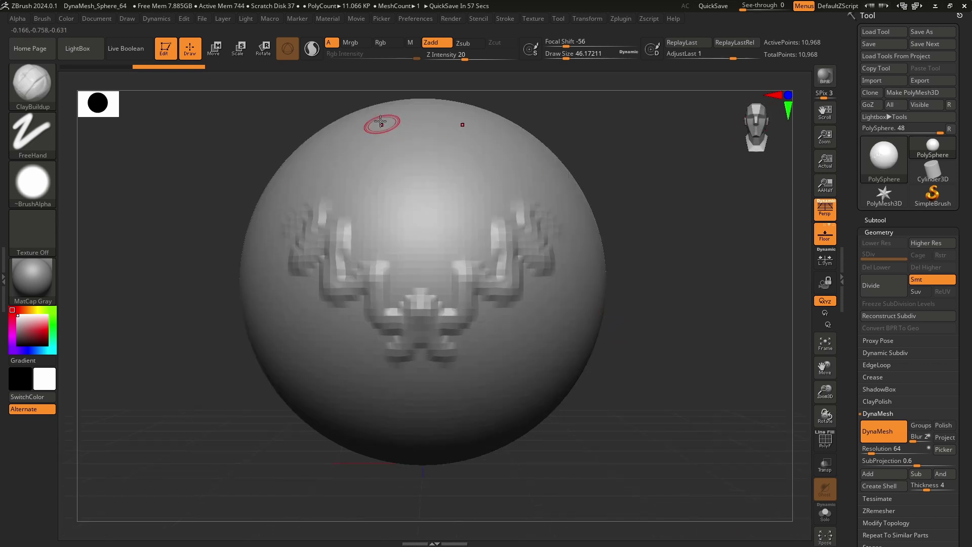
Step: Turn off the screensaver in the ZBrush preferences
click(420, 19)
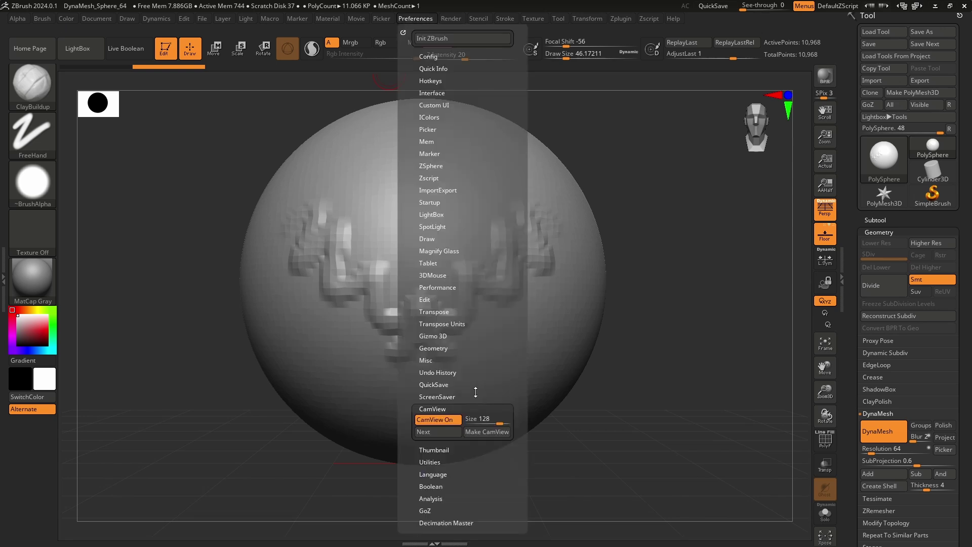
click(432, 409)
click(435, 396)
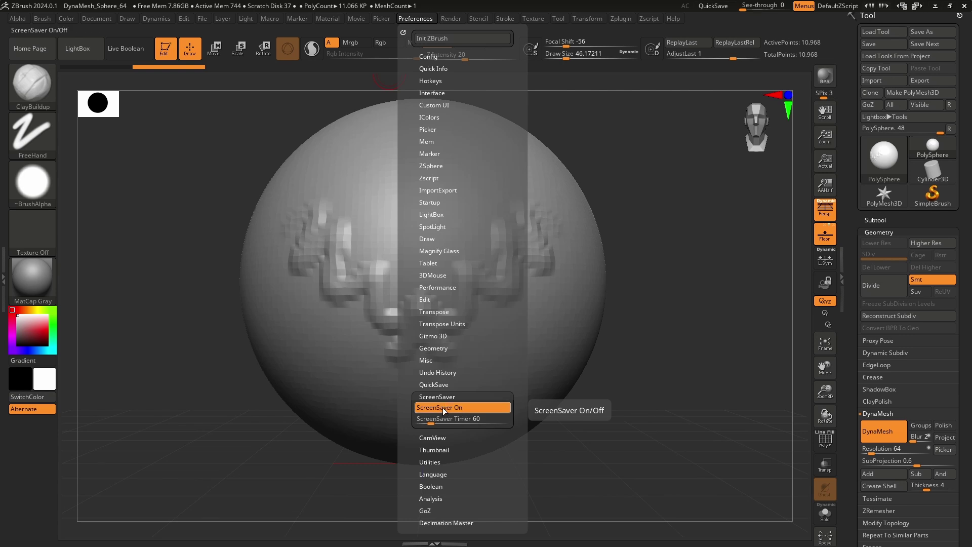
click(443, 408)
Step: Save the current preferences to the master configuration file and acknowledge the notice
key(ctrl+shift)
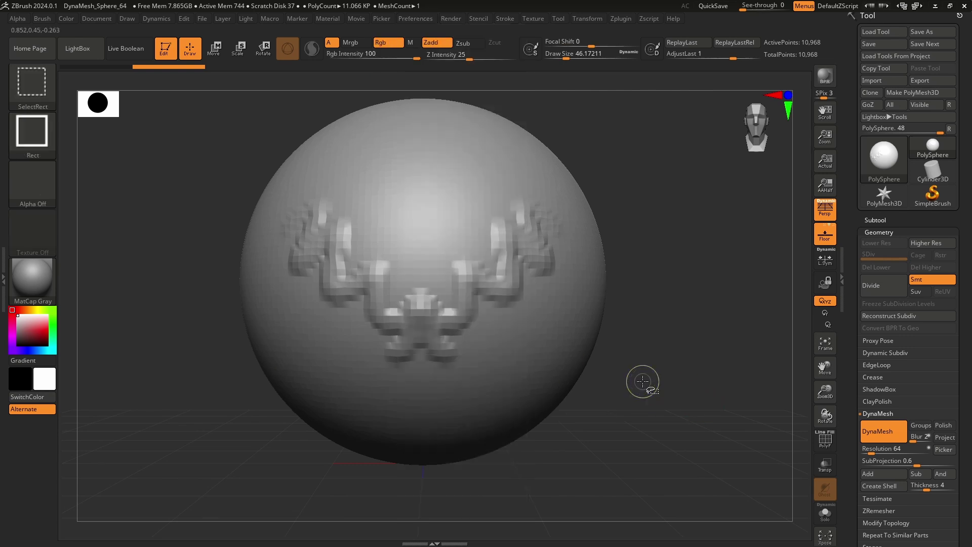
key(ctrl+shift+i)
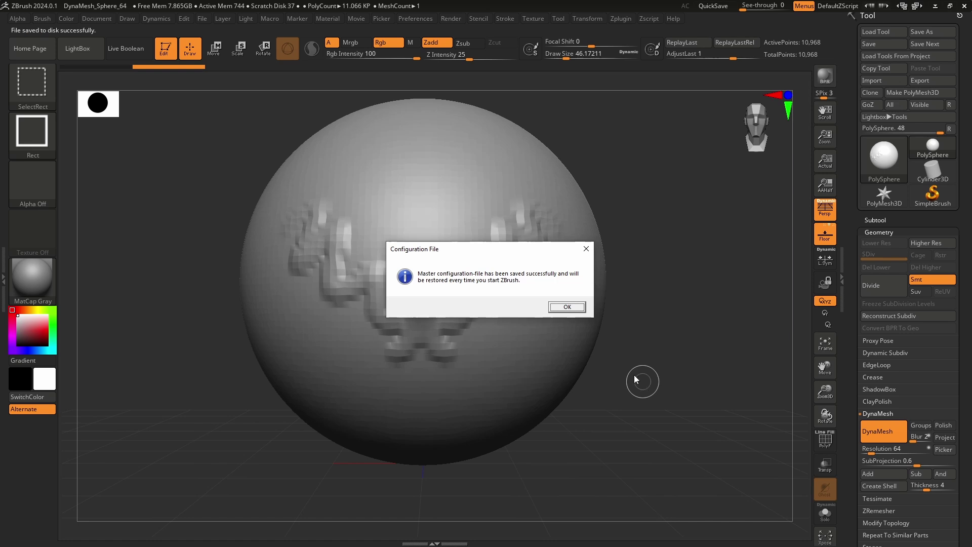
click(574, 306)
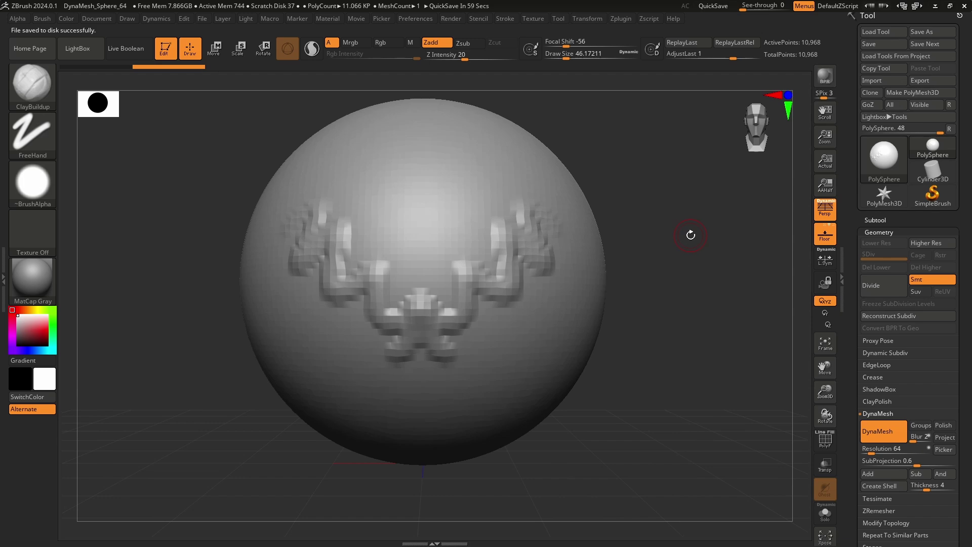
Step: Try the MatCap Red Wax material, switch to StartupMaterial and save it as the startup material
click(50, 282)
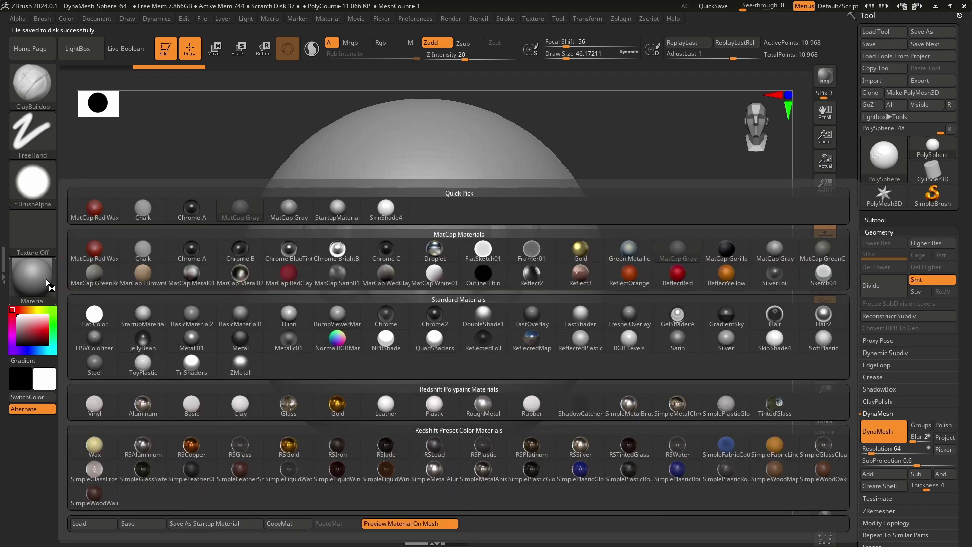
click(94, 249)
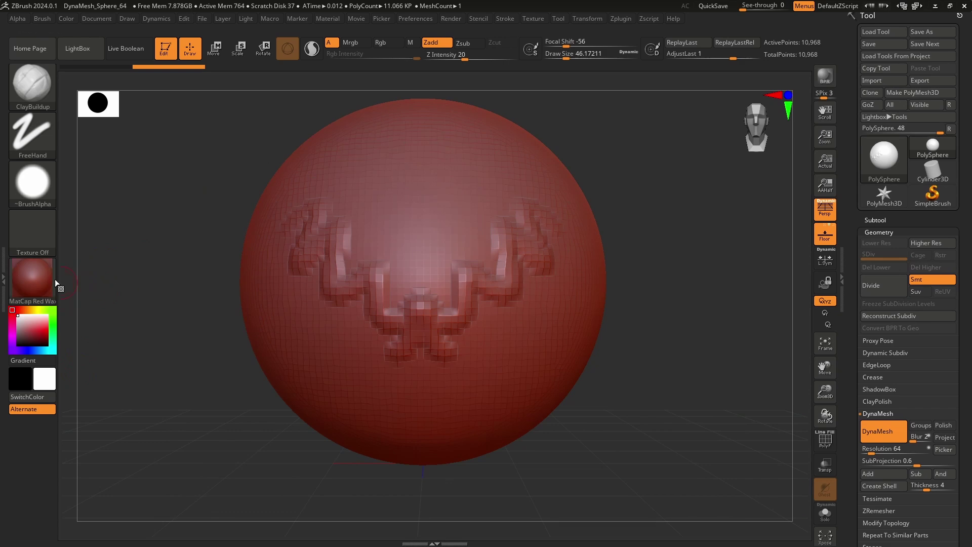
click(32, 280)
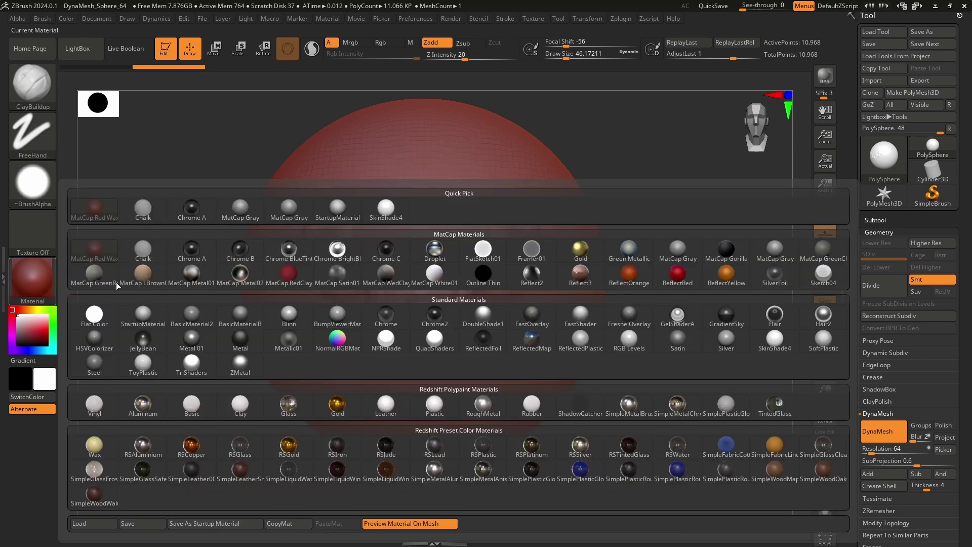
mouse_move(157, 324)
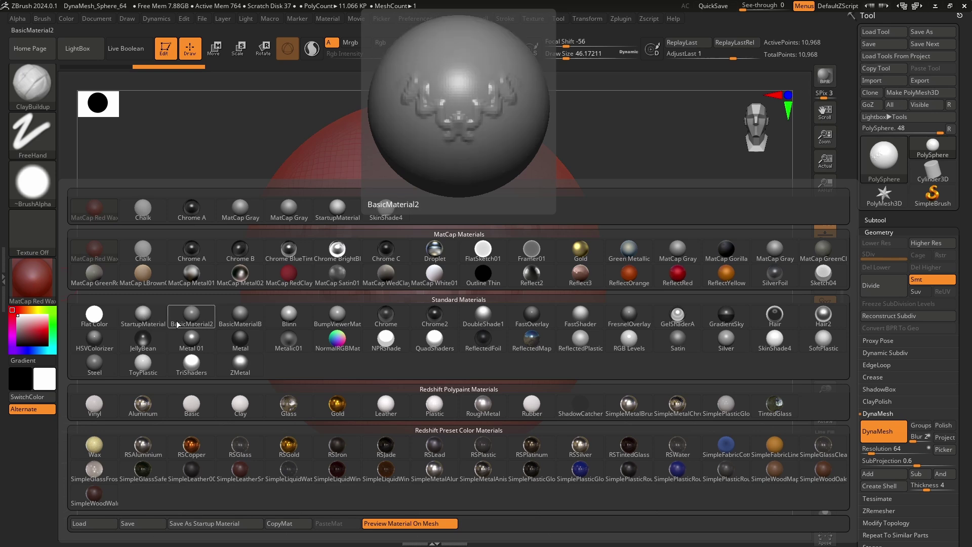
click(157, 324)
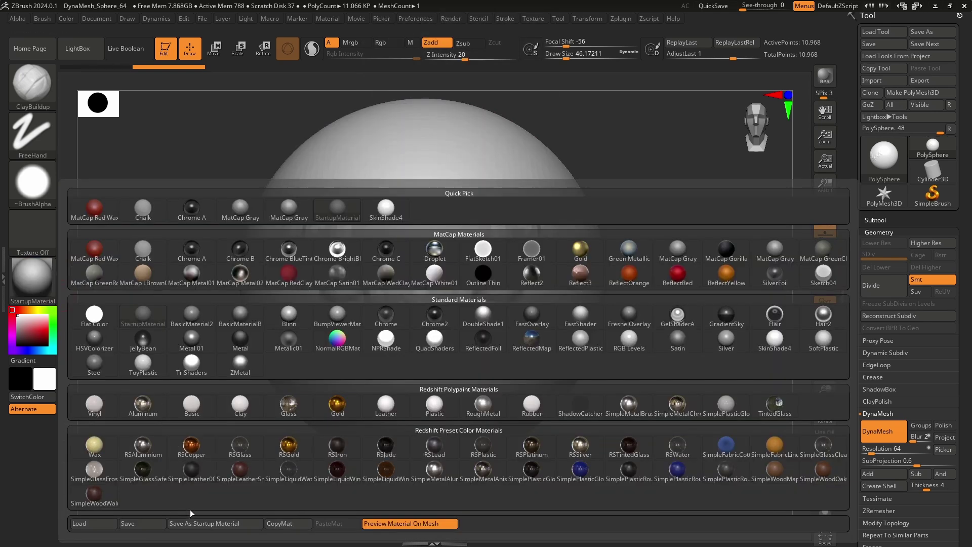
click(223, 524)
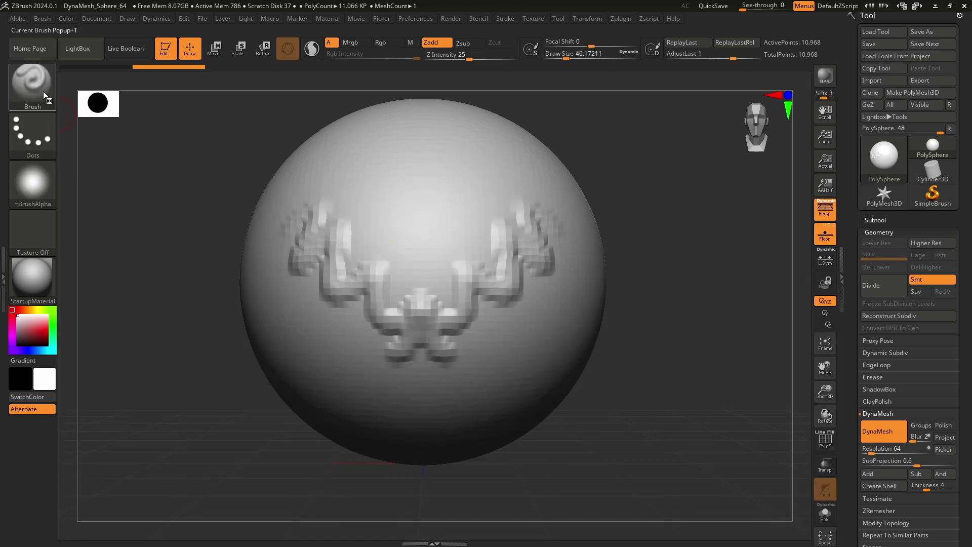
Step: Select the Standard brush and sculpt a symmetrical curved stroke across the upper part of the sphere
click(43, 92)
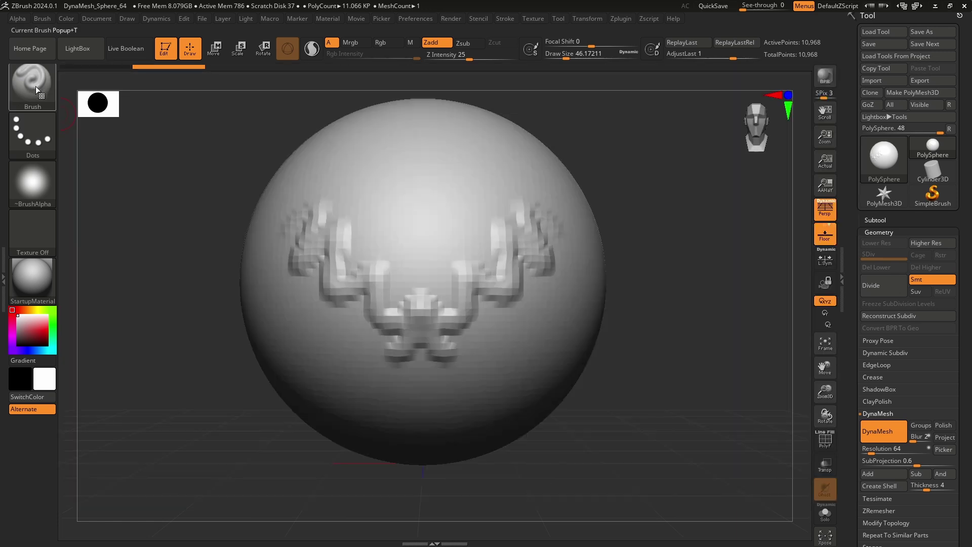
click(36, 86)
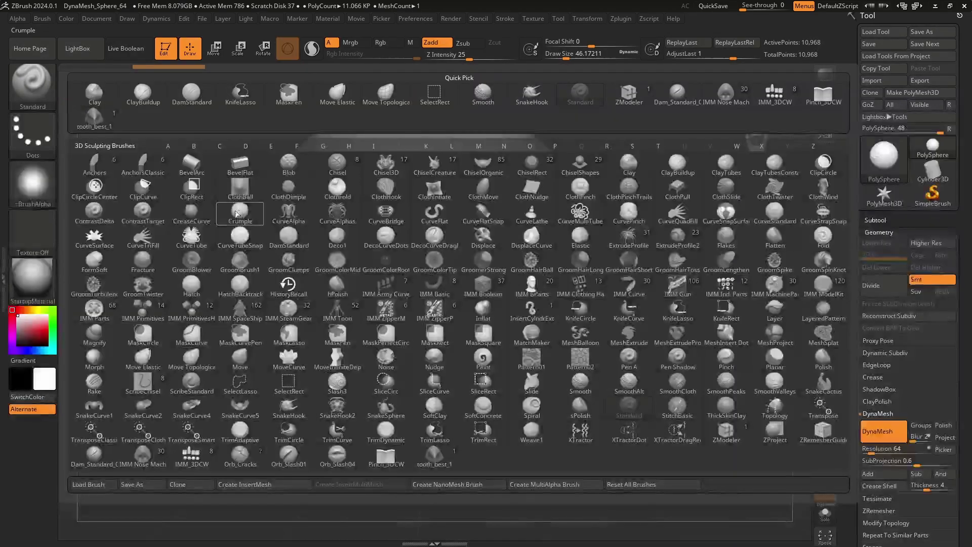
key(s)
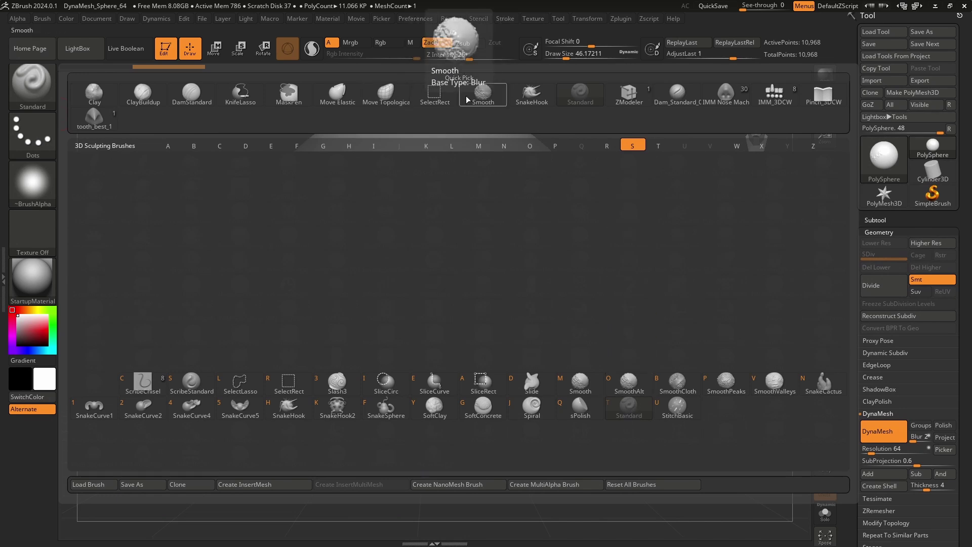
key(t)
mouse_move(542, 187)
mouse_down()
mouse_move(514, 150)
mouse_move(377, 149)
mouse_move(430, 175)
mouse_up()
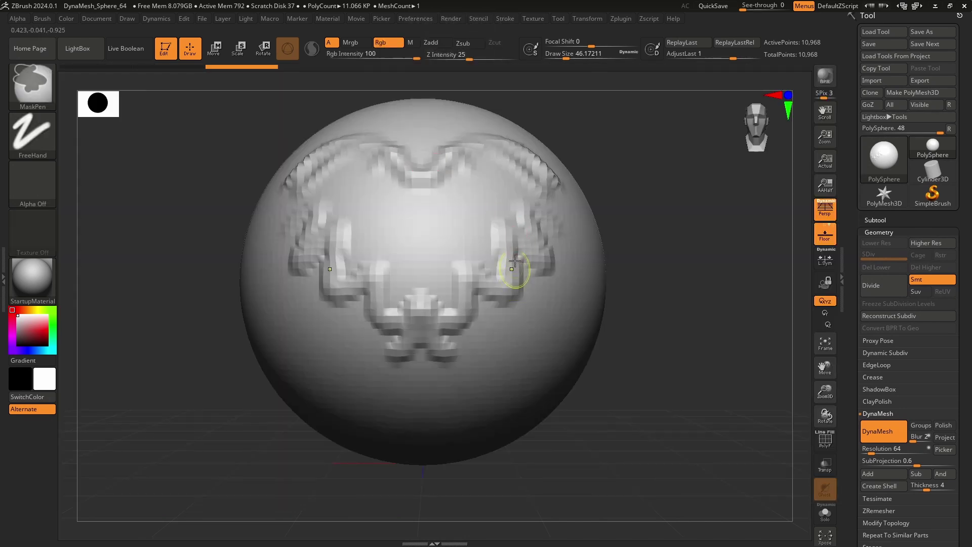
Step: Show the sphere's polygon wireframe and divide the mesh once in the Geometry settings
mouse_move(515, 261)
alt+right_down()
mouse_move(560, 258)
mouse_move(511, 295)
mouse_move(440, 285)
alt+right_up()
click(883, 232)
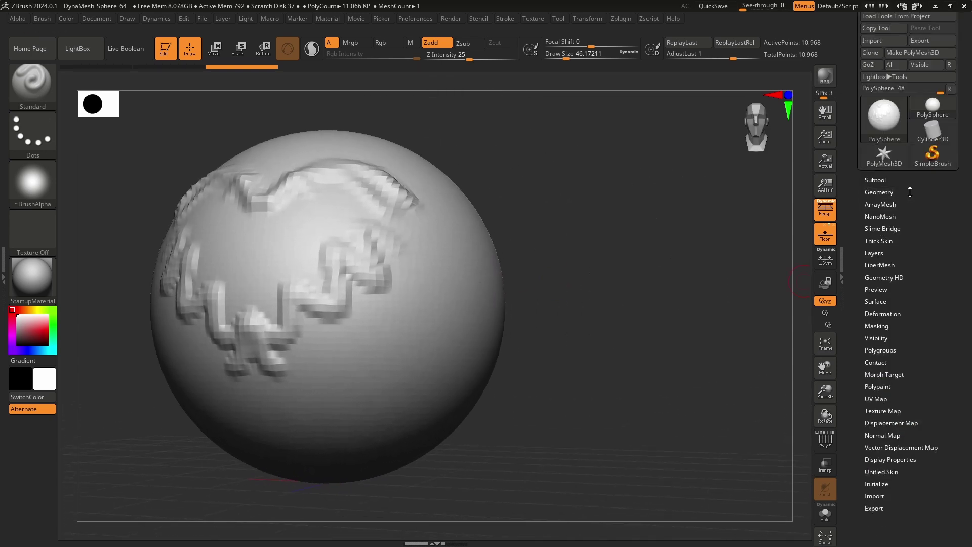
click(873, 192)
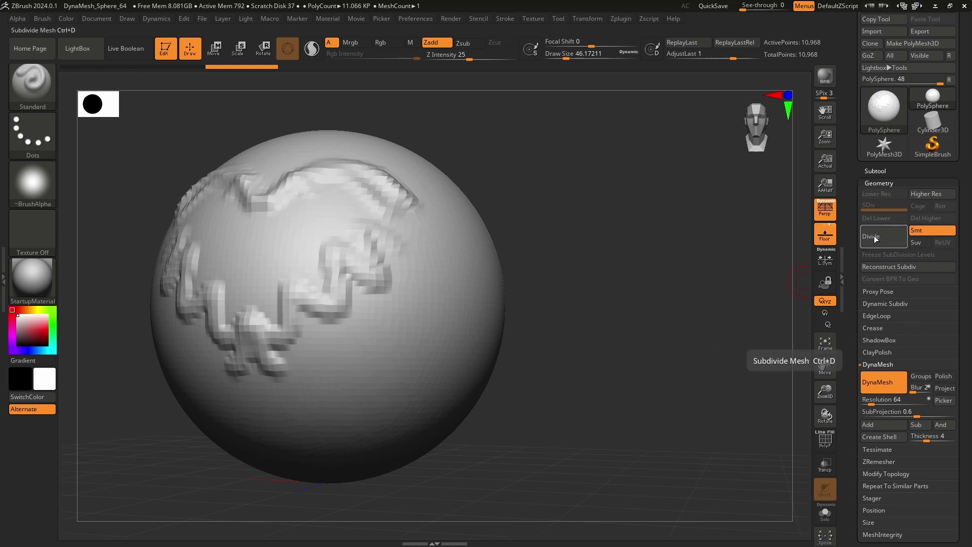
click(825, 441)
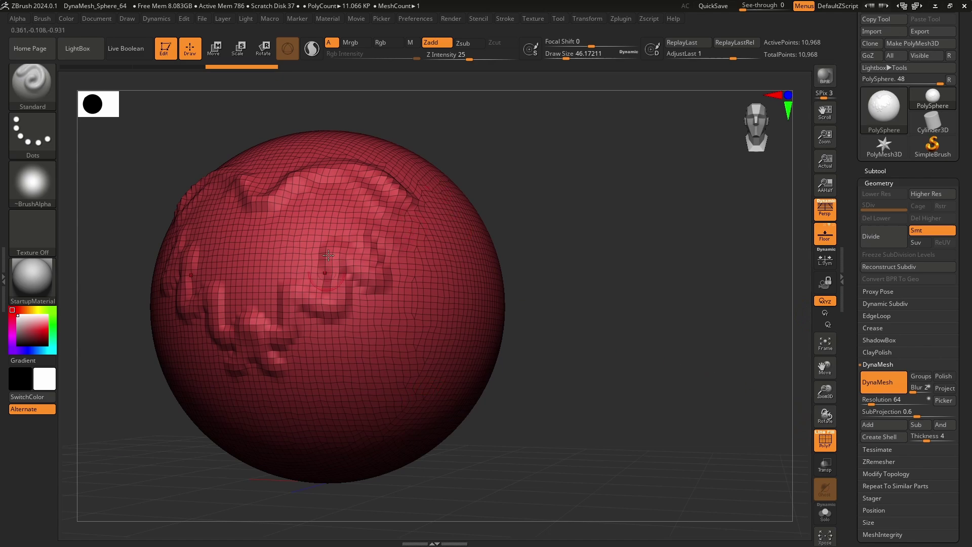
mouse_move(639, 236)
mouse_down()
mouse_move(585, 238)
mouse_move(639, 243)
mouse_move(627, 236)
mouse_up()
click(880, 240)
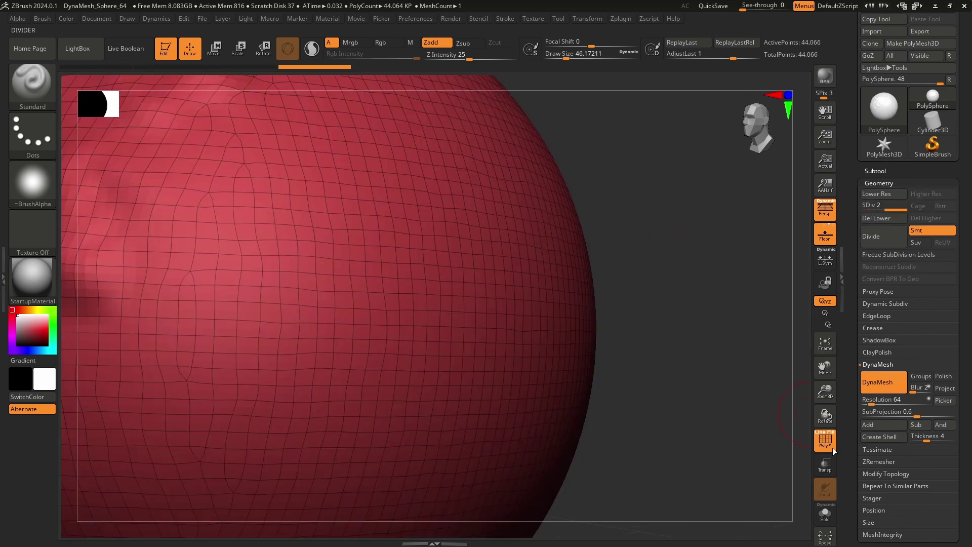
Step: Toggle the wireframe, lower the subdivision level to 1 and return it to 2 to compare the mesh density
click(826, 444)
click(826, 442)
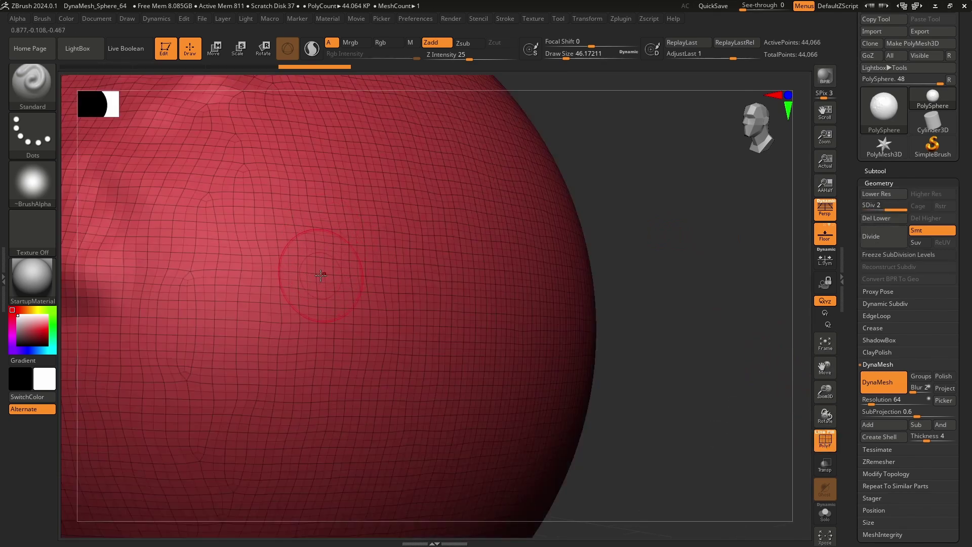
drag(887, 206, 866, 206)
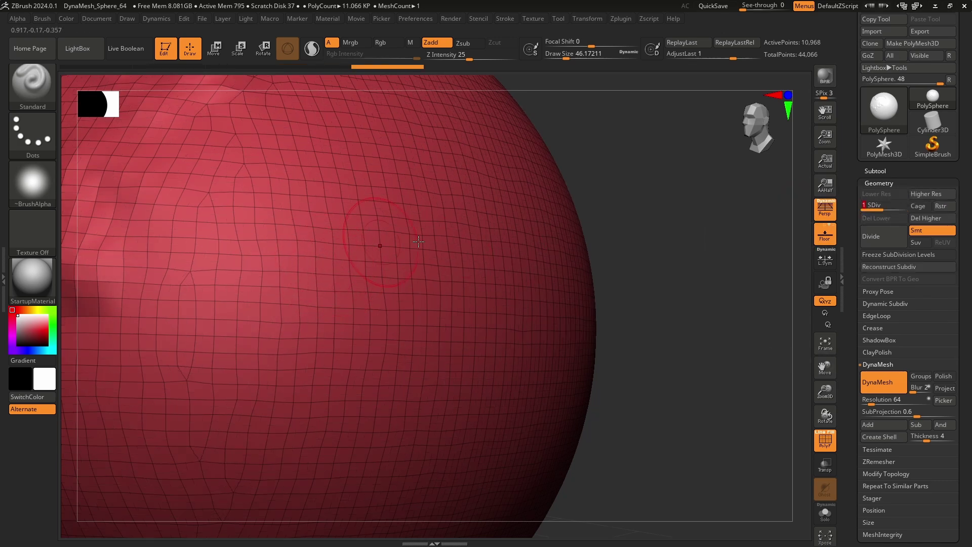
drag(869, 205, 892, 206)
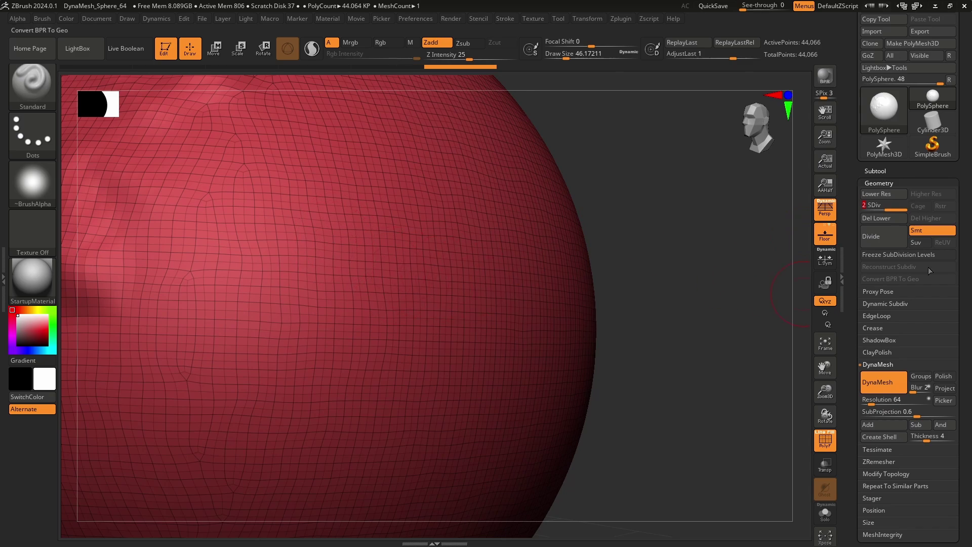
Step: Divide the mesh again to subdivision level 3, inspect the denser wireframe around the sculpted strokes and hide it
click(885, 237)
click(824, 440)
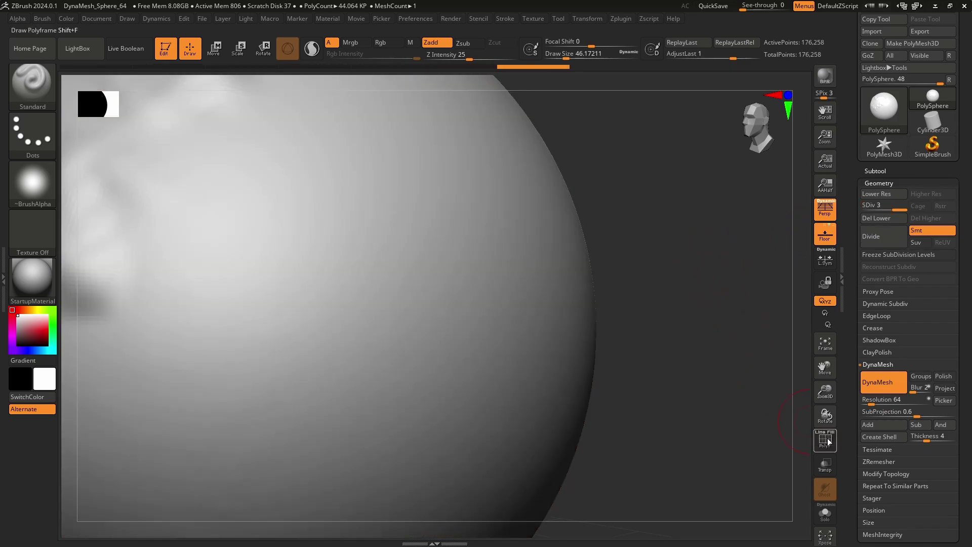
click(824, 441)
key(ctrl)
mouse_move(625, 288)
ctrl+right_down()
mouse_move(703, 351)
mouse_move(531, 257)
ctrl+right_up()
mouse_move(531, 257)
right_down()
mouse_move(569, 269)
mouse_move(686, 343)
mouse_move(699, 338)
right_up()
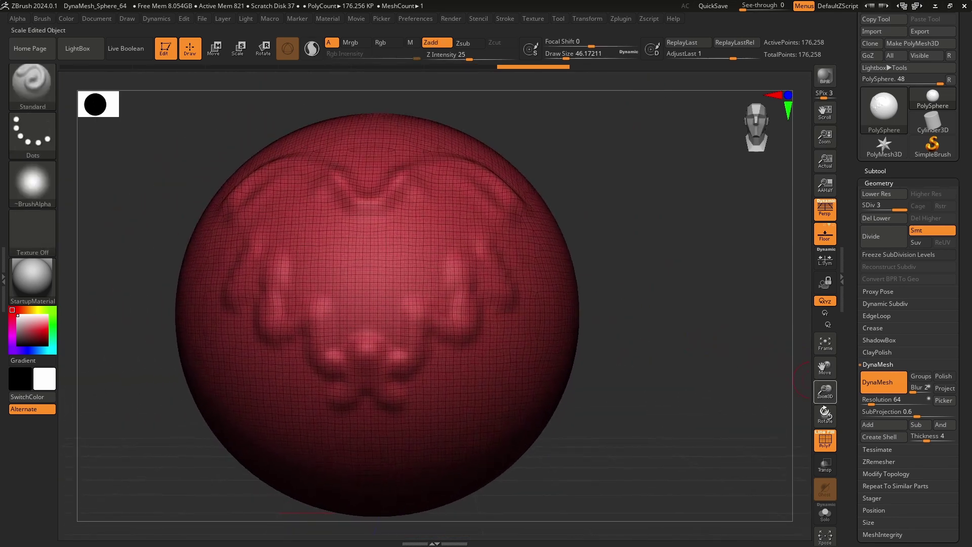
click(825, 442)
drag(666, 328, 644, 296)
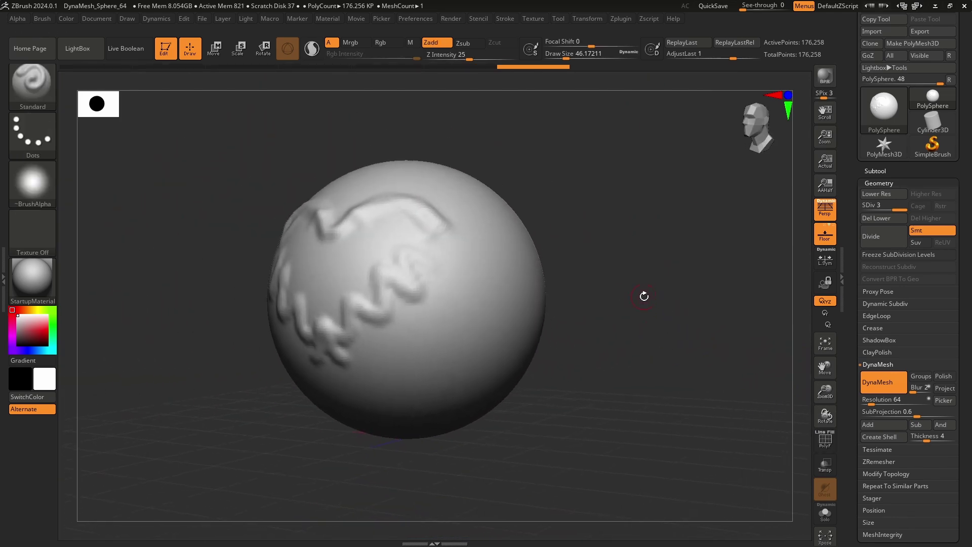
Step: Set the draw size to about 116, sculpt symmetrical curved strokes on the sphere's side and check the symmetry settings
mouse_move(617, 314)
right_down()
mouse_move(596, 287)
mouse_move(610, 312)
right_up()
right_drag(481, 278, 512, 265)
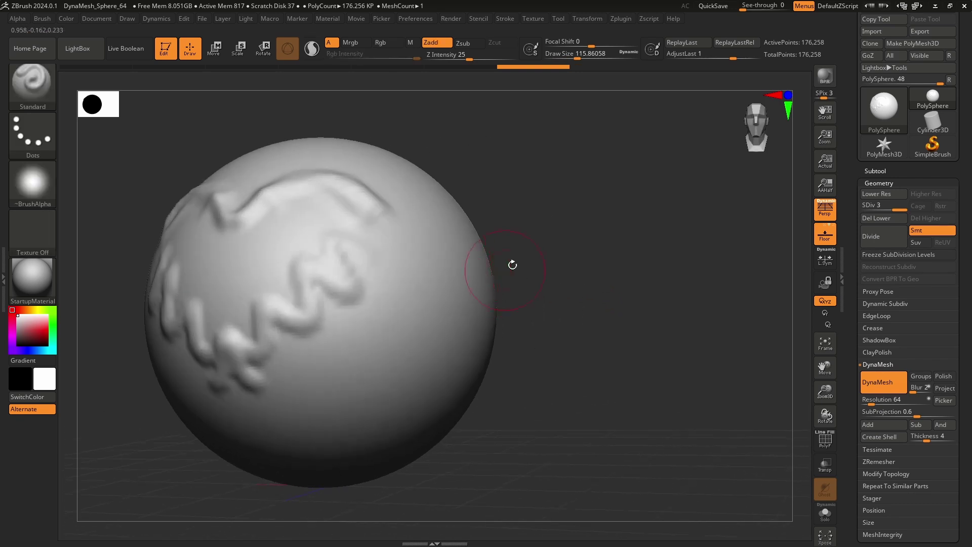
drag(434, 280, 382, 323)
mouse_move(498, 294)
right_down()
mouse_move(443, 332)
mouse_move(540, 263)
mouse_move(566, 288)
mouse_move(586, 234)
right_up()
drag(445, 294, 417, 378)
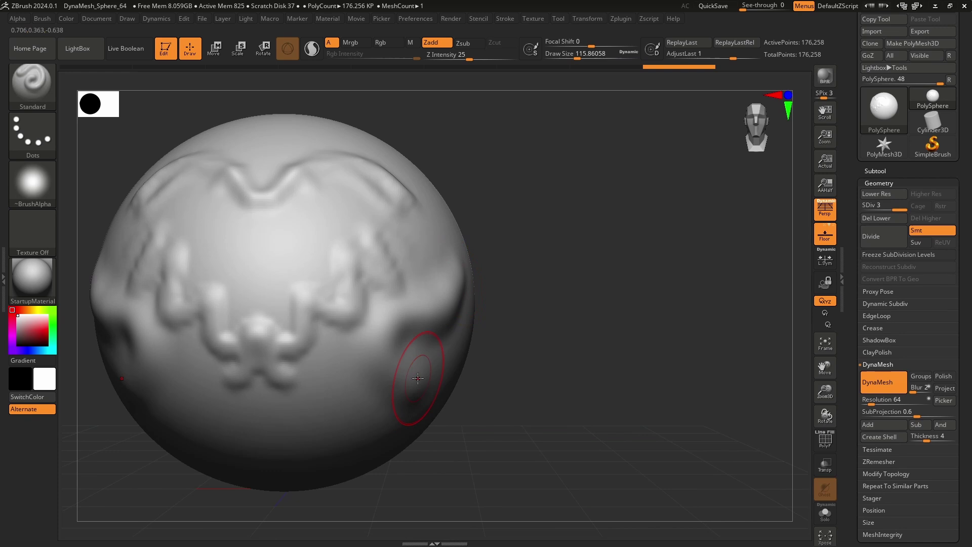
click(593, 19)
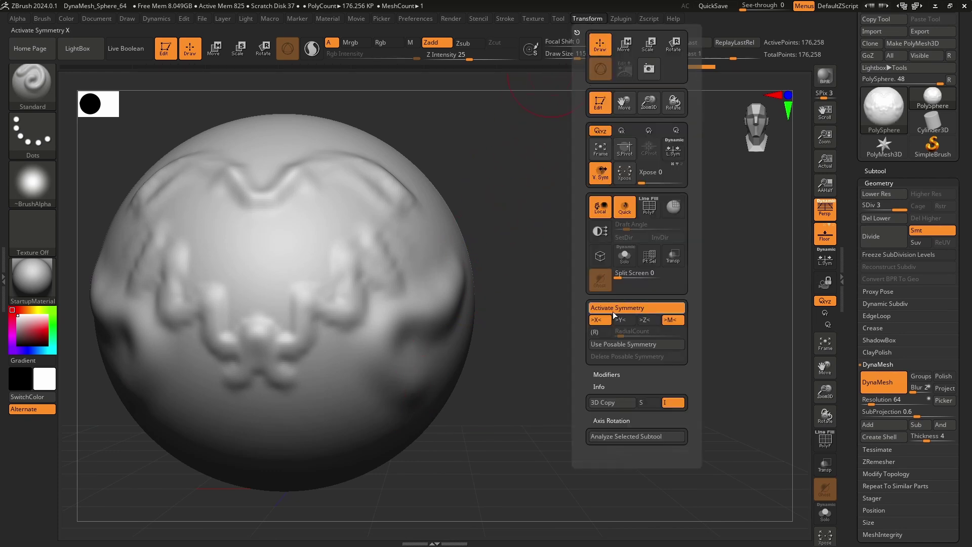
Step: Try more Standard brush strokes on the sphere's side while varying the draw size, including about 90 and 56
key(s)
drag(527, 244, 520, 242)
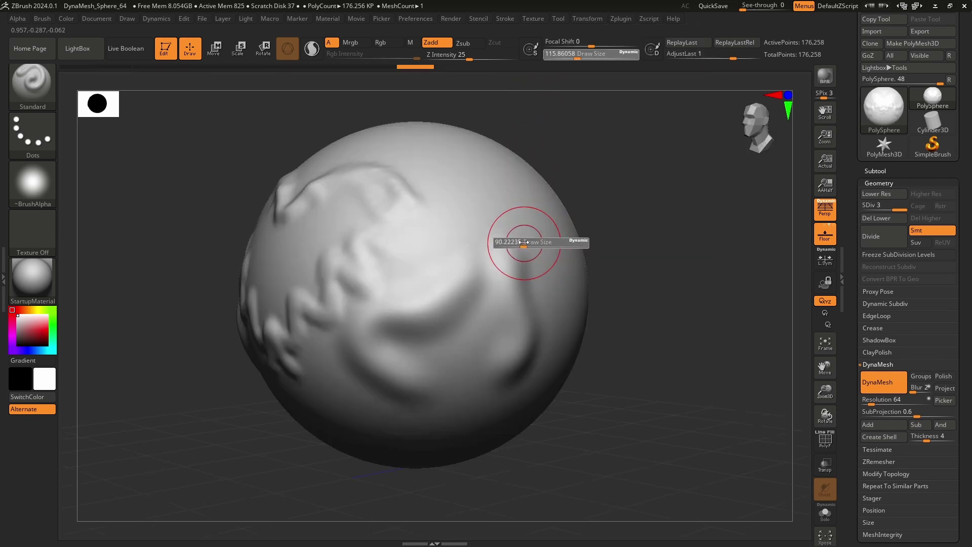
drag(519, 190, 412, 248)
key(s)
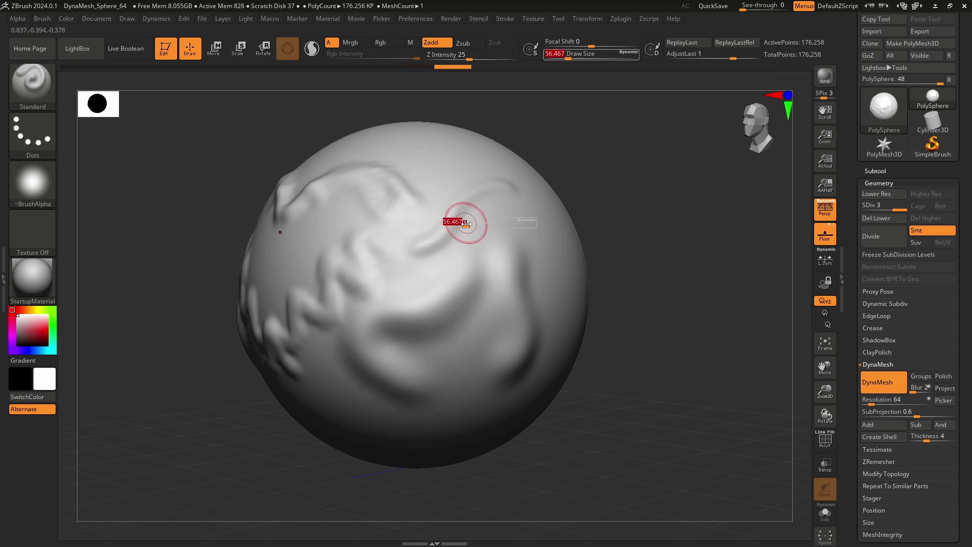
mouse_move(467, 223)
mouse_down()
mouse_move(572, 257)
mouse_move(603, 293)
mouse_move(581, 275)
mouse_move(490, 303)
mouse_move(518, 359)
mouse_move(553, 360)
mouse_move(486, 329)
mouse_move(560, 191)
mouse_move(466, 197)
mouse_move(494, 167)
mouse_move(591, 244)
mouse_up()
mouse_move(512, 266)
mouse_down()
mouse_move(566, 190)
mouse_move(501, 261)
mouse_up()
Step: Undo the latest test strokes on the sphere's side
key(ctrl+z)
key(ctrl+z)
key(ctrl+z)
key(ctrl+z)
key(ctrl+z)
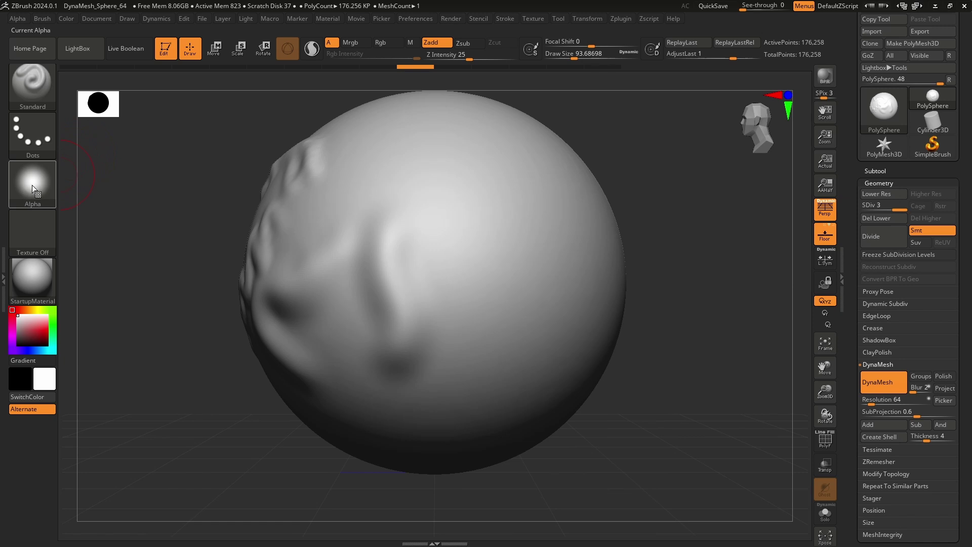
Step: Set the draw size to about 59 and sculpt a long S-shaped vertical stroke with the brush's default soft alpha
mouse_move(34, 188)
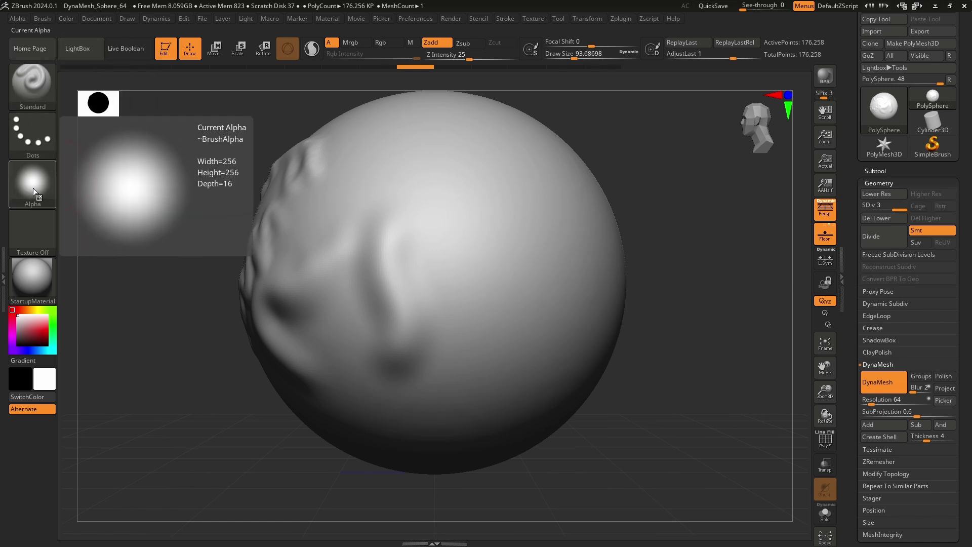
key(s)
drag(491, 224, 485, 224)
drag(471, 163, 473, 400)
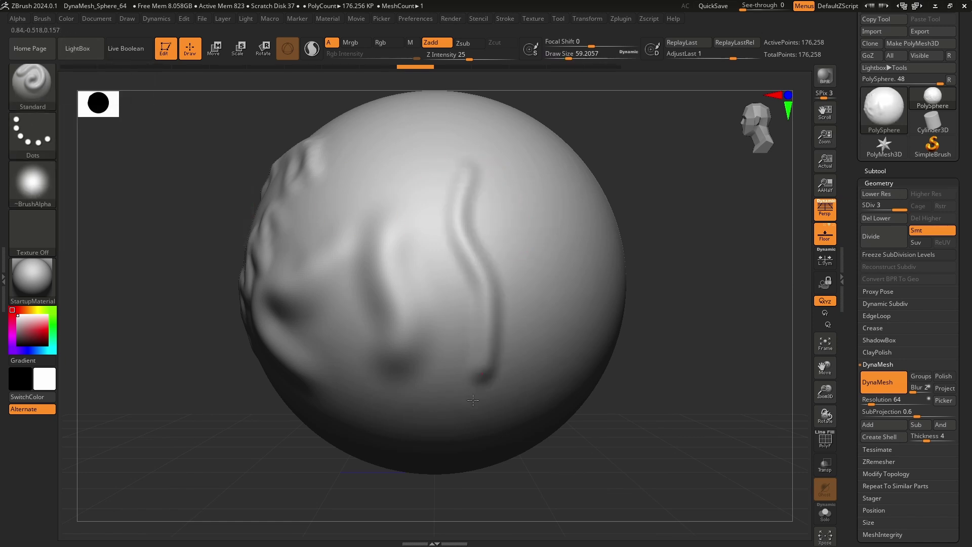
Step: Switch the brush to the ring-shaped Alpha 09 and sculpt winding textured strokes beside the smooth vertical stroke
click(31, 187)
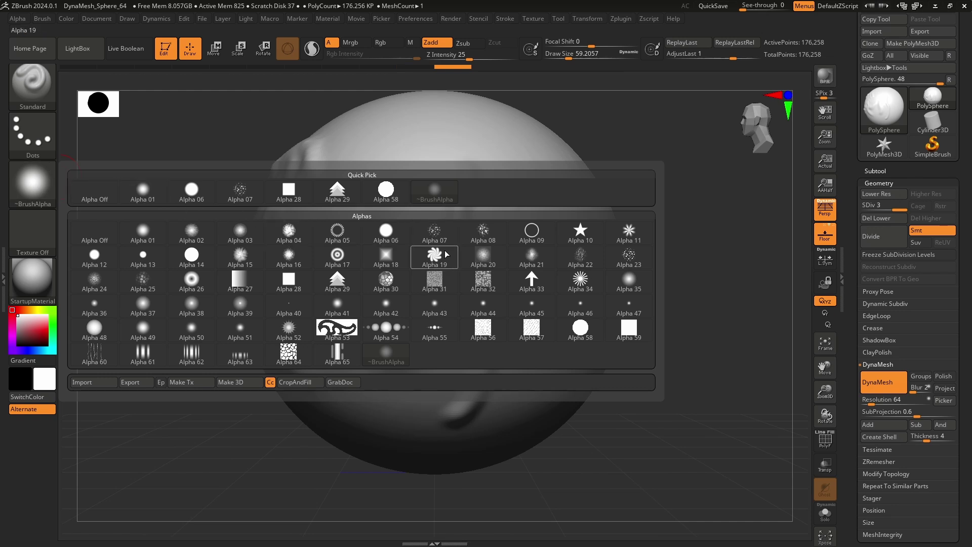
click(532, 233)
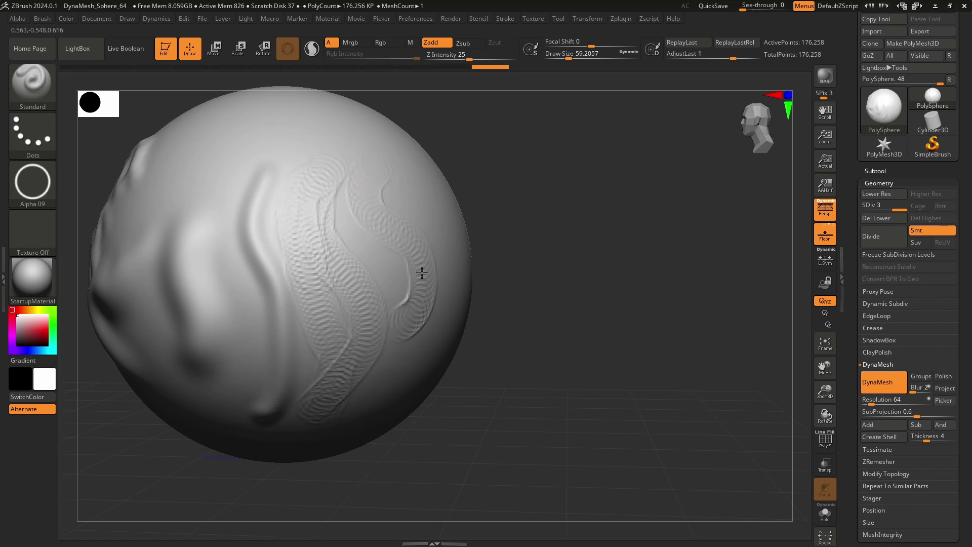
drag(360, 215, 406, 286)
Step: Switch to the arrow-shaped Alpha 29, sculpt an S-shaped stroke beside the ring pattern and inspect its detail up close
click(32, 183)
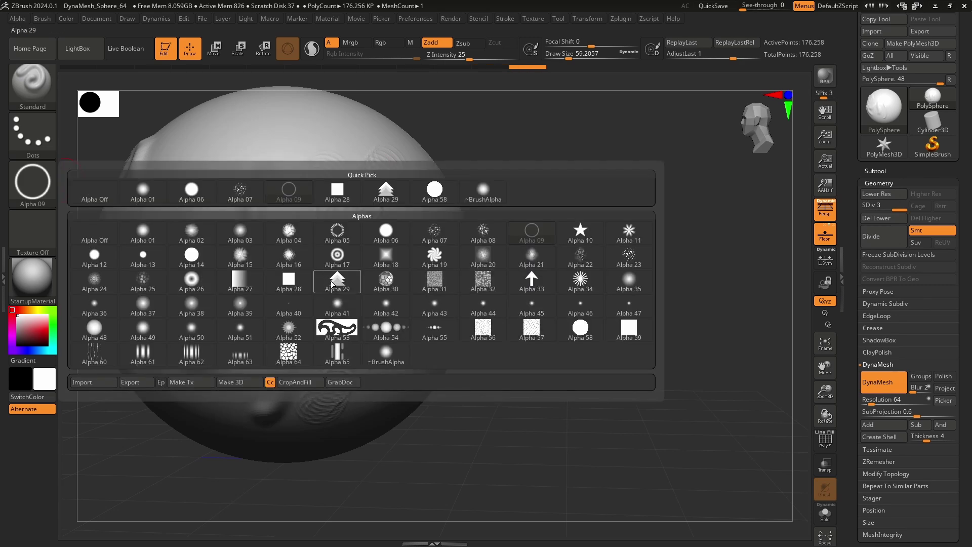
click(336, 282)
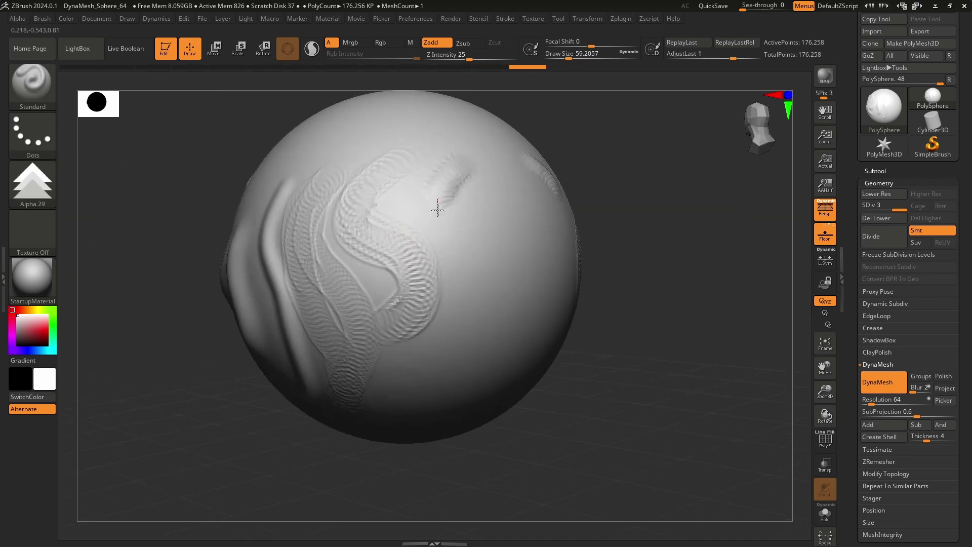
mouse_move(437, 210)
mouse_down()
mouse_move(471, 250)
mouse_move(435, 316)
mouse_up()
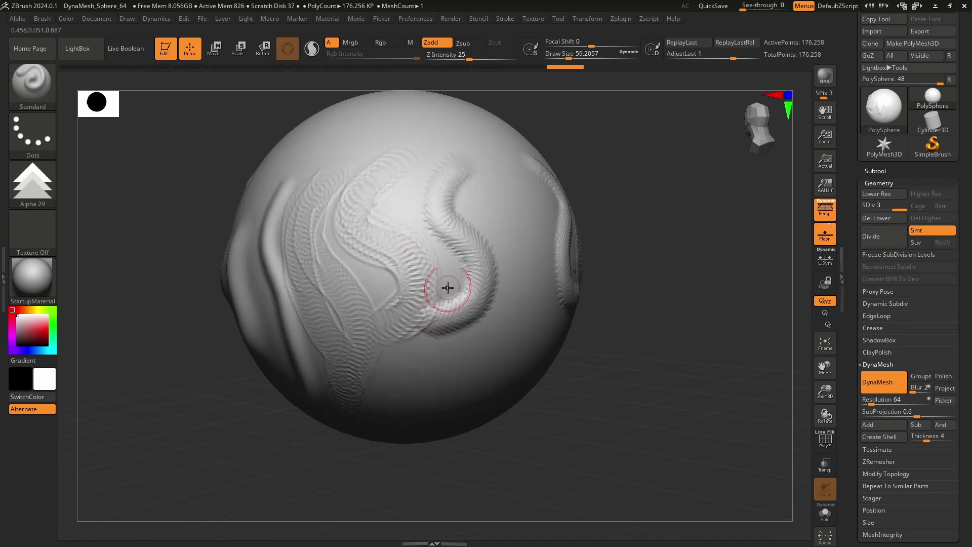
ctrl+right_drag(447, 287, 466, 250)
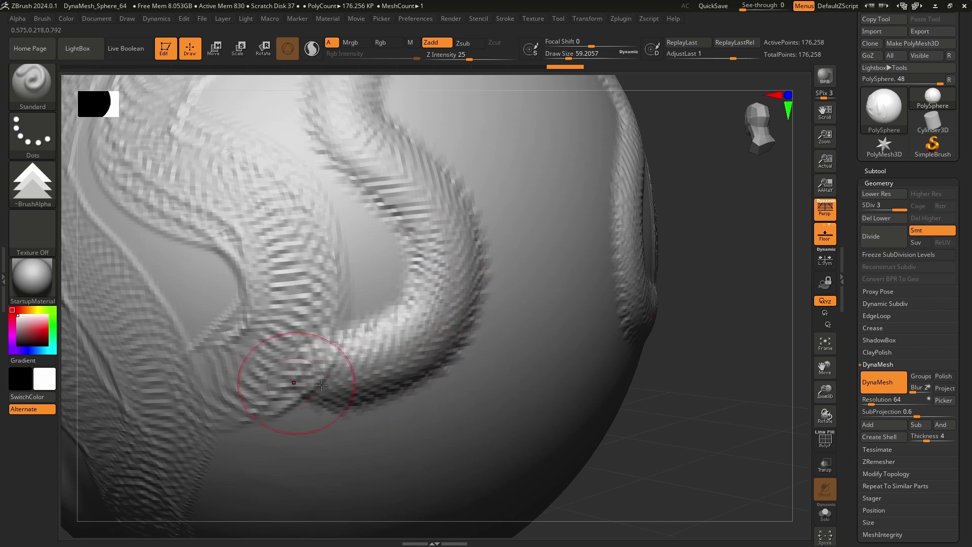
mouse_move(334, 254)
ctrl+right_down()
mouse_move(329, 147)
mouse_move(382, 223)
mouse_move(550, 206)
ctrl+right_up()
Step: Turn the brush alpha off and choose the Dots stroke type
click(38, 185)
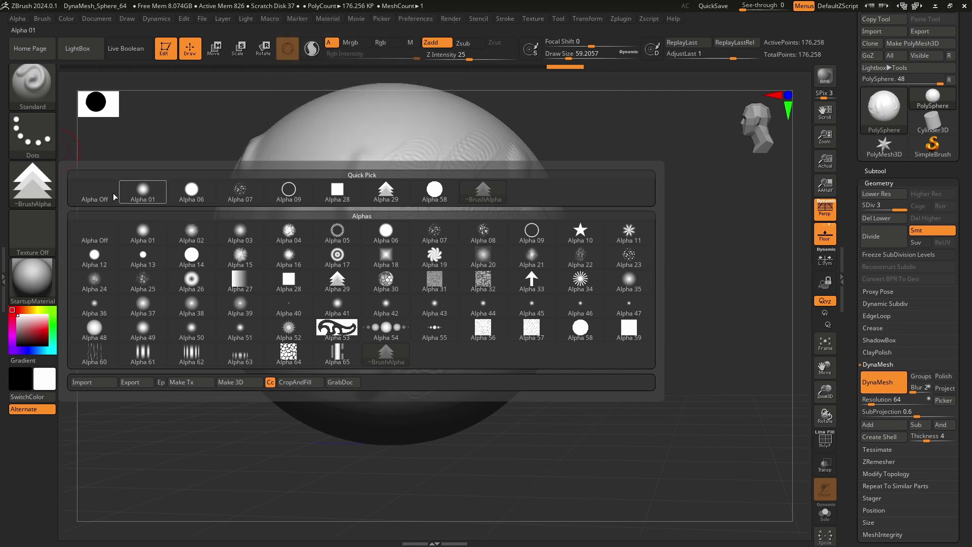
click(97, 190)
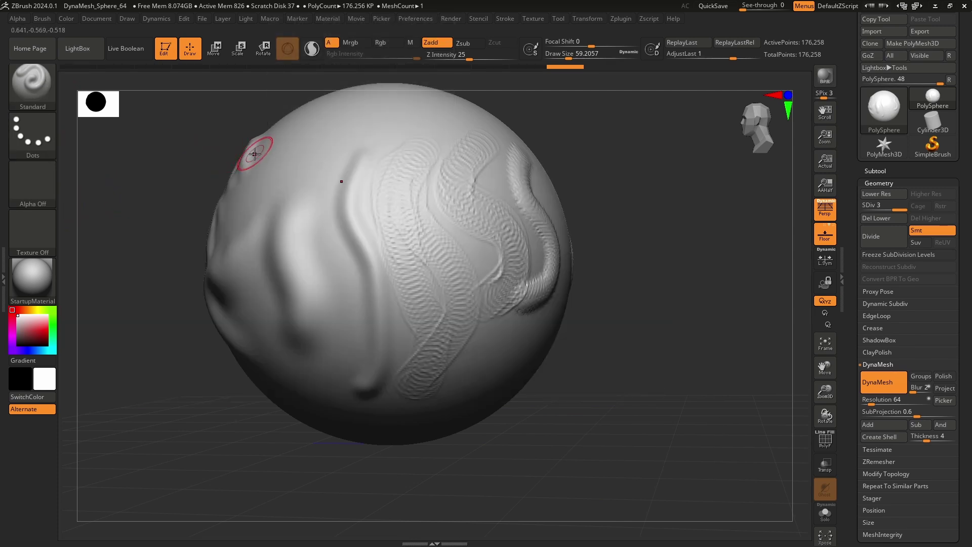
right_drag(356, 198, 348, 197)
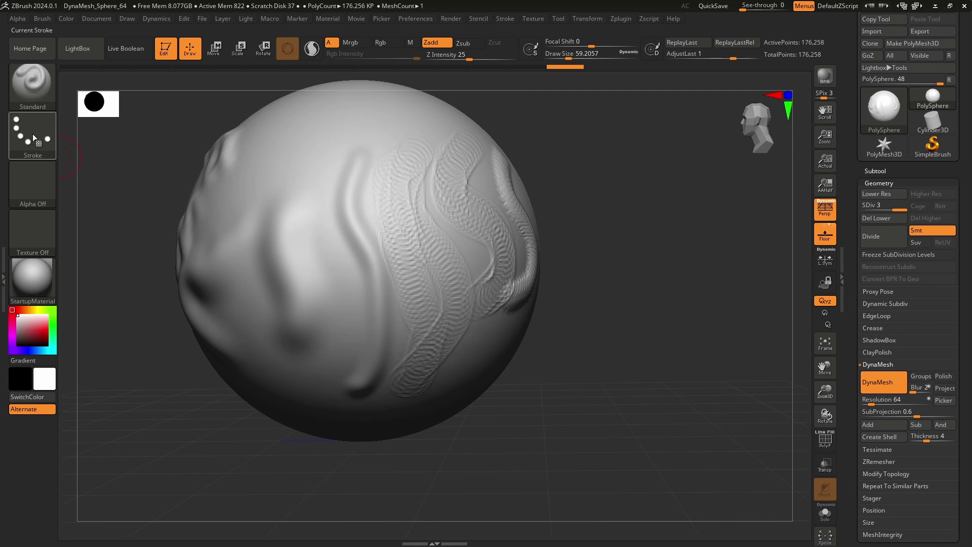
click(33, 138)
click(144, 146)
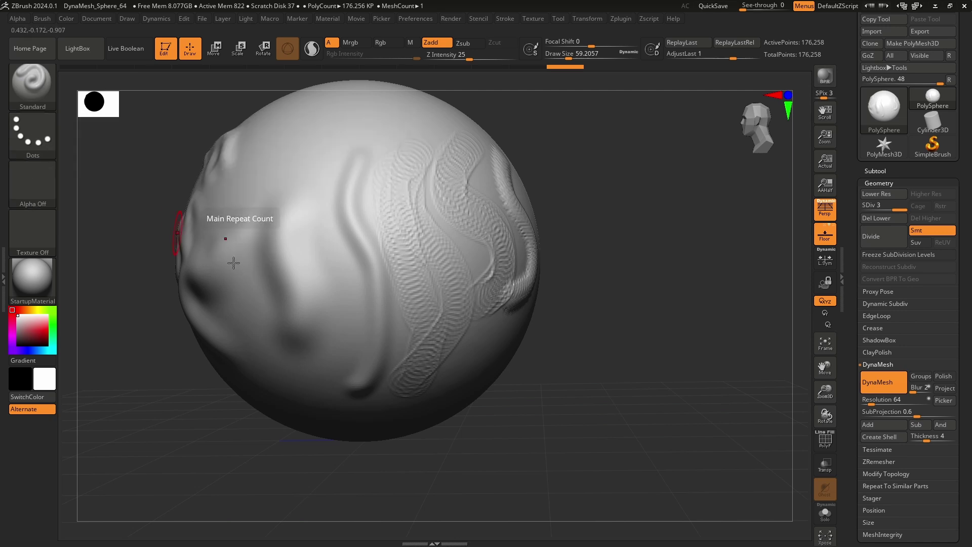
Step: Change the stroke type to FreeHand and sculpt smooth curved strokes on the sphere's side
click(33, 134)
click(191, 147)
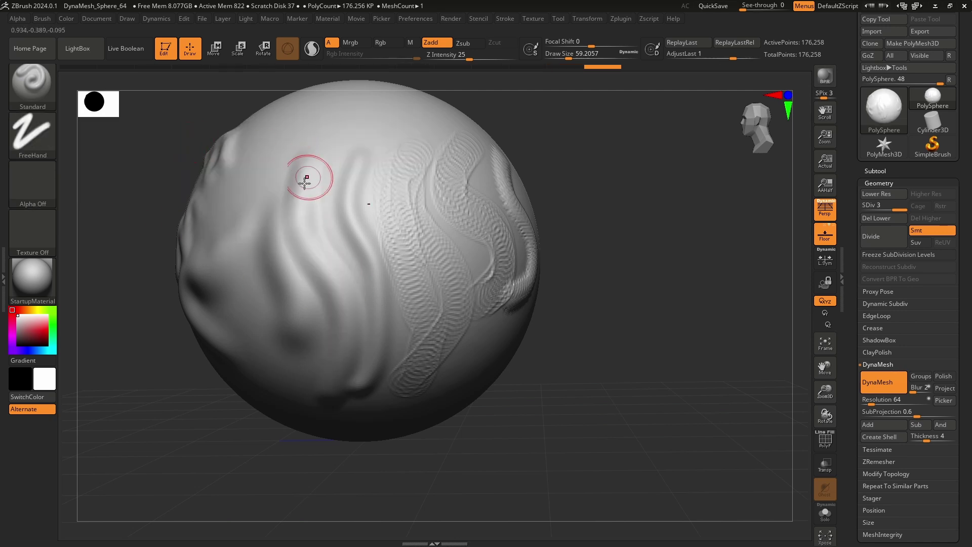
right_drag(304, 181, 286, 192)
mouse_move(220, 177)
mouse_down()
mouse_move(243, 323)
mouse_move(202, 361)
mouse_up()
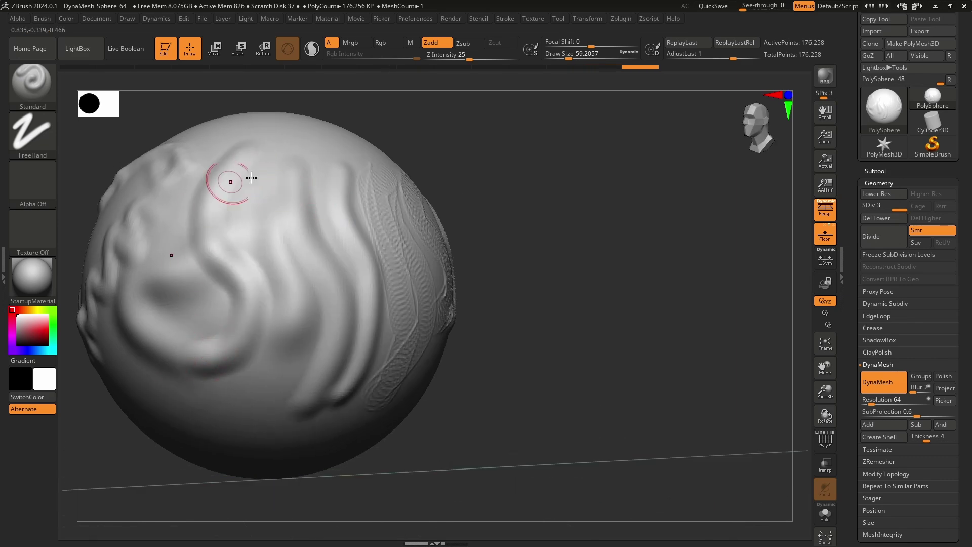
Step: Change the stroke type to DragRect and stretch out a single shape on the lower part of the sphere without an alpha
click(35, 132)
click(171, 160)
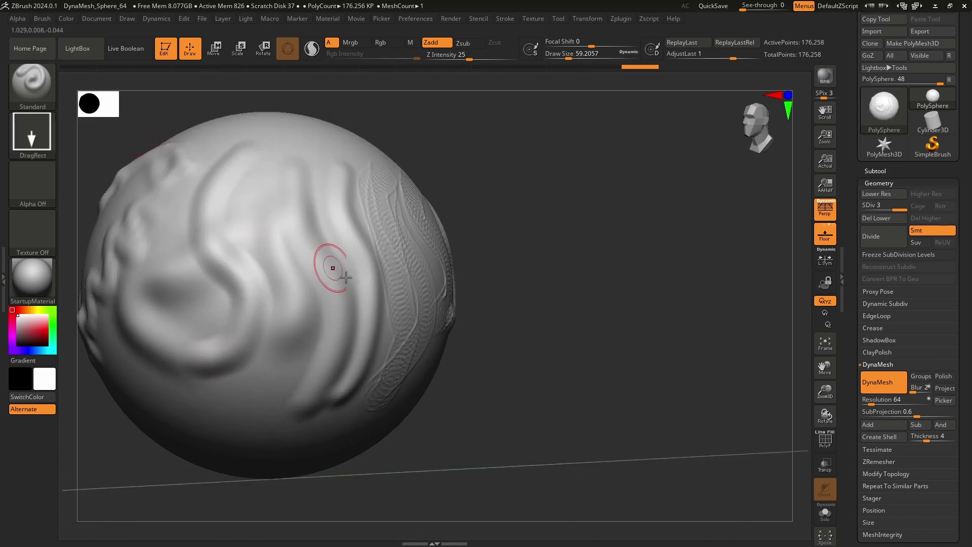
mouse_move(330, 261)
right_down()
mouse_move(421, 231)
mouse_move(348, 220)
right_up()
drag(318, 274, 327, 328)
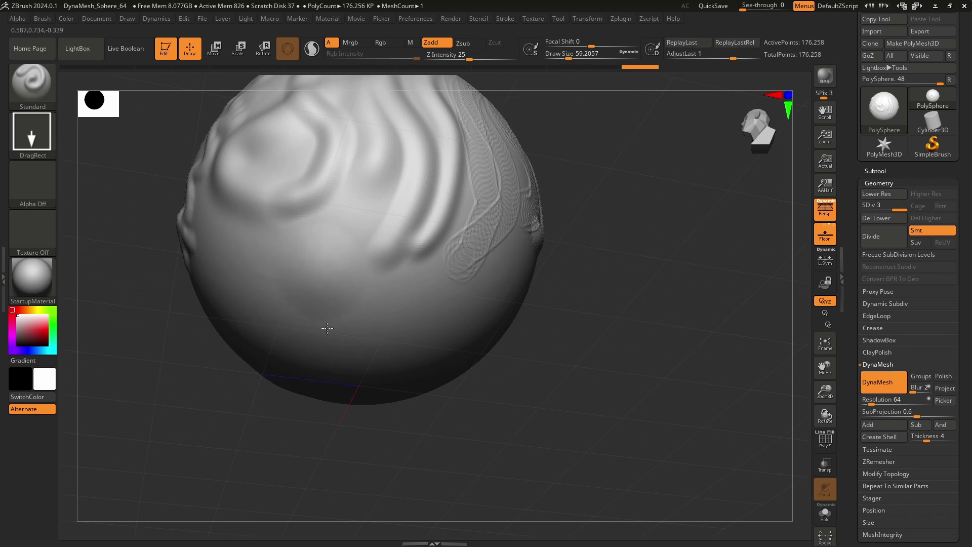
Step: Choose Alpha 29 for the DragRect stroke and stamp one large arrow shape on the lower part of the sphere
click(34, 185)
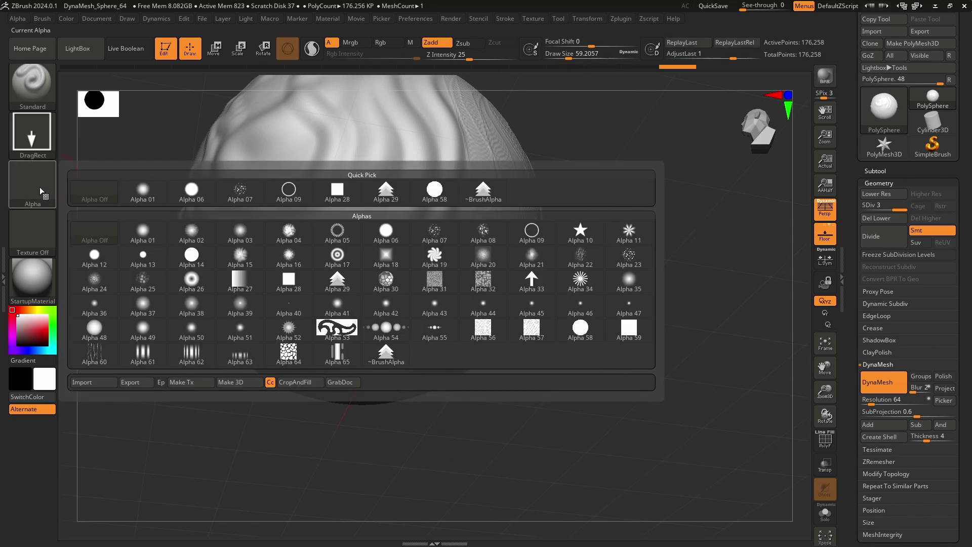
click(335, 284)
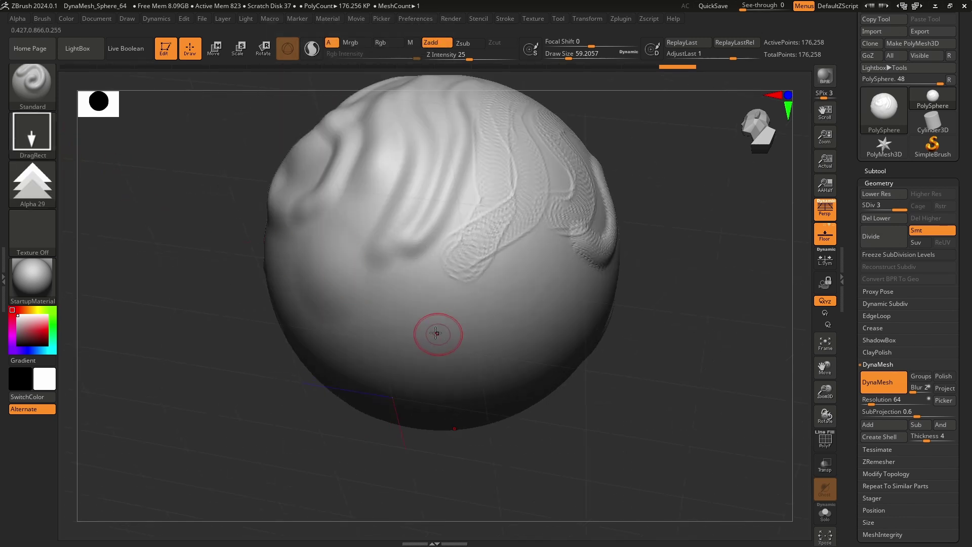
drag(436, 350, 427, 348)
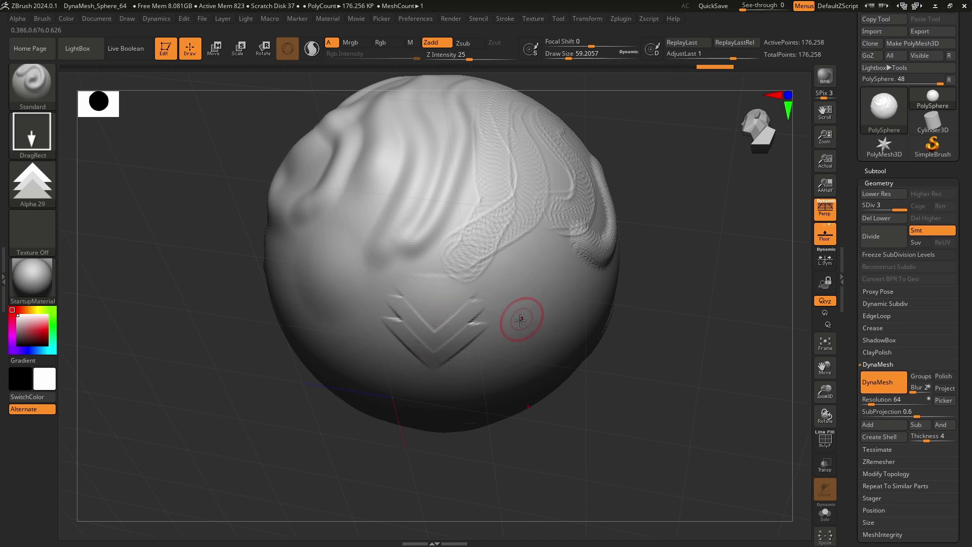
Step: Stamp more arrow shapes in various sizes and rotations across the sphere's lower part with the DragRect stroke
drag(521, 322, 517, 389)
drag(673, 364, 429, 217)
drag(617, 384, 653, 349)
drag(327, 375, 309, 385)
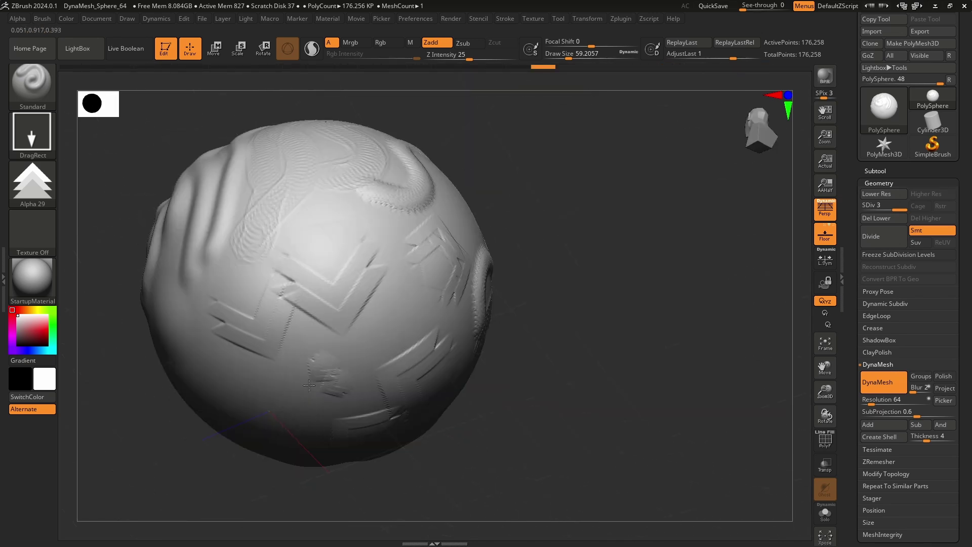
drag(332, 218, 304, 259)
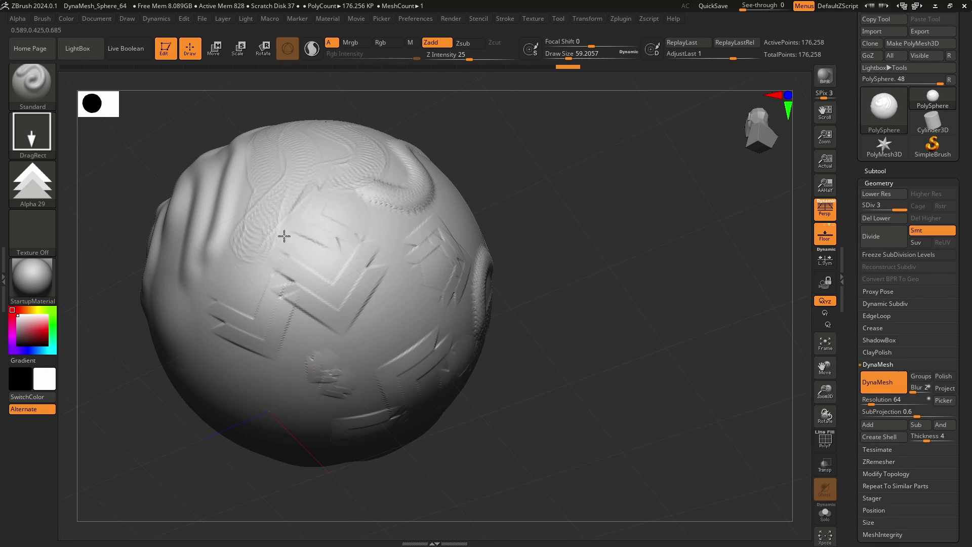
drag(364, 228, 355, 237)
drag(293, 232, 271, 249)
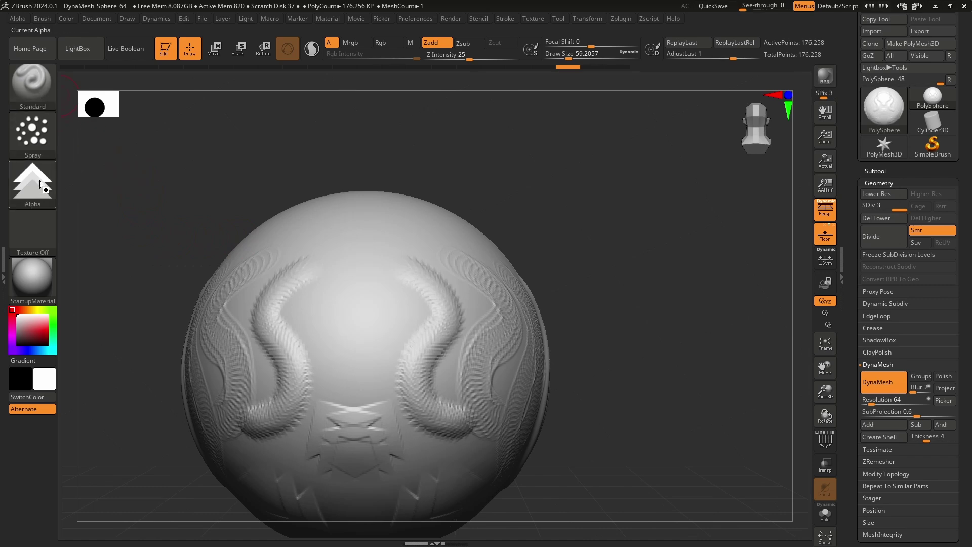
Step: Turn the Standard brush's alpha off and switch its stroke type from Spray to Dots
click(40, 182)
click(90, 193)
click(38, 141)
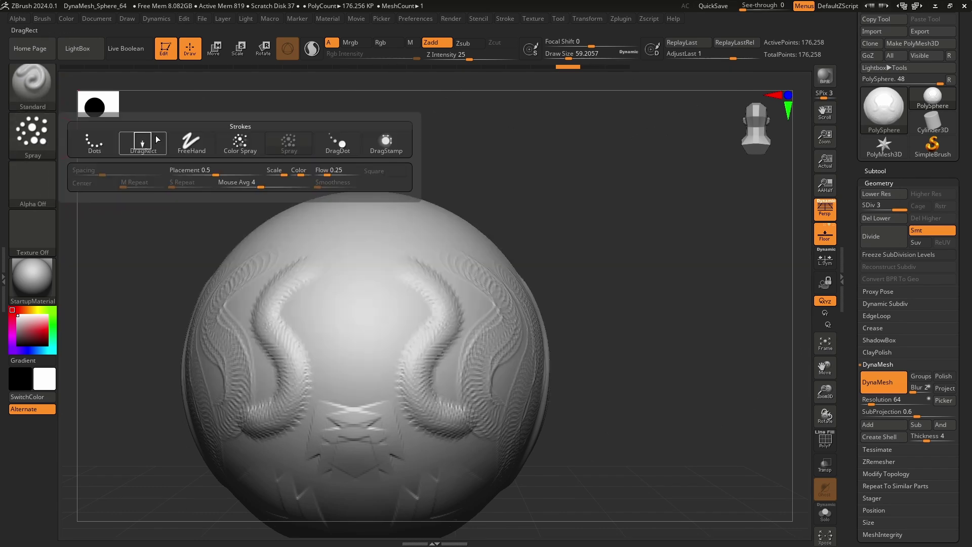
click(87, 135)
Step: Choose the ClayBuildup brush and give it the square Alpha 28
key(b)
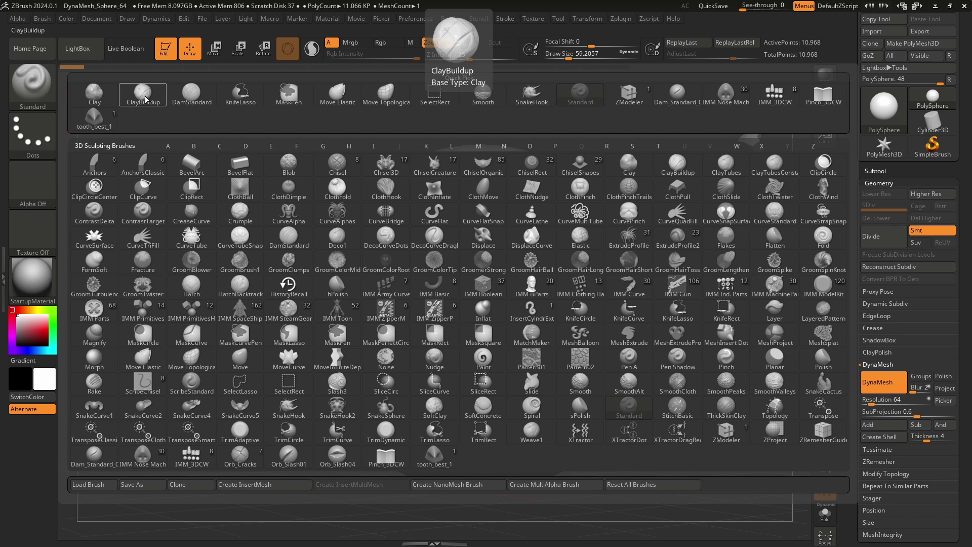
click(143, 97)
click(33, 182)
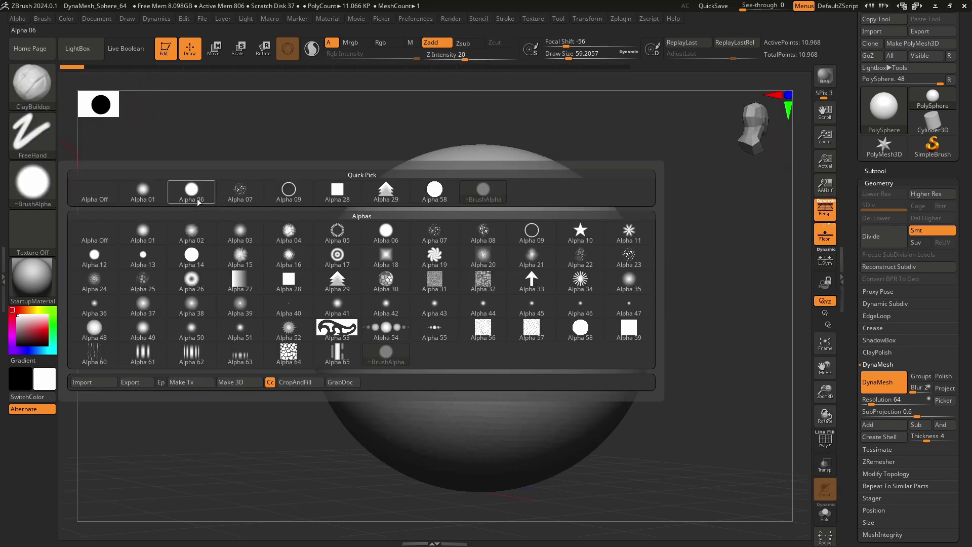
click(337, 191)
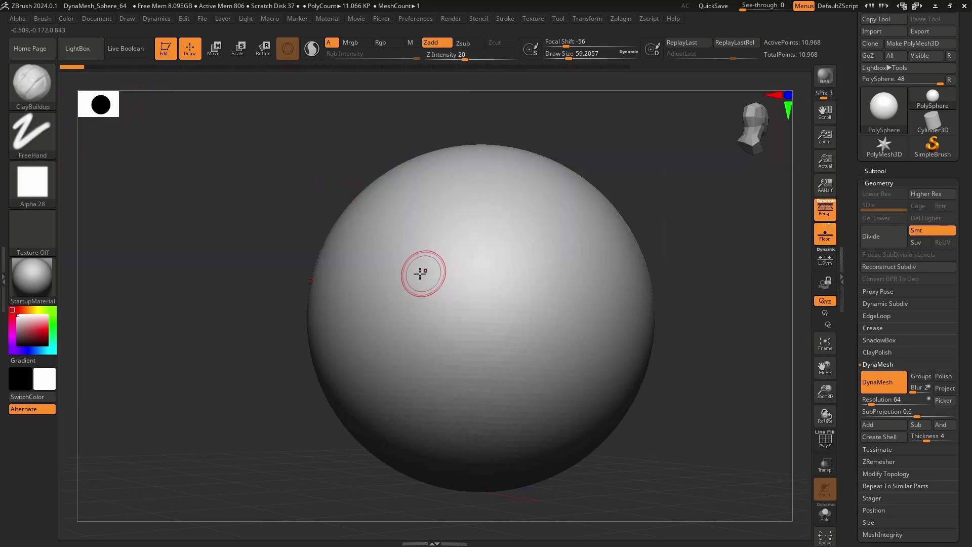
Step: Subdivide the sphere up to subdivision level 3
right_drag(423, 274, 680, 244)
click(883, 239)
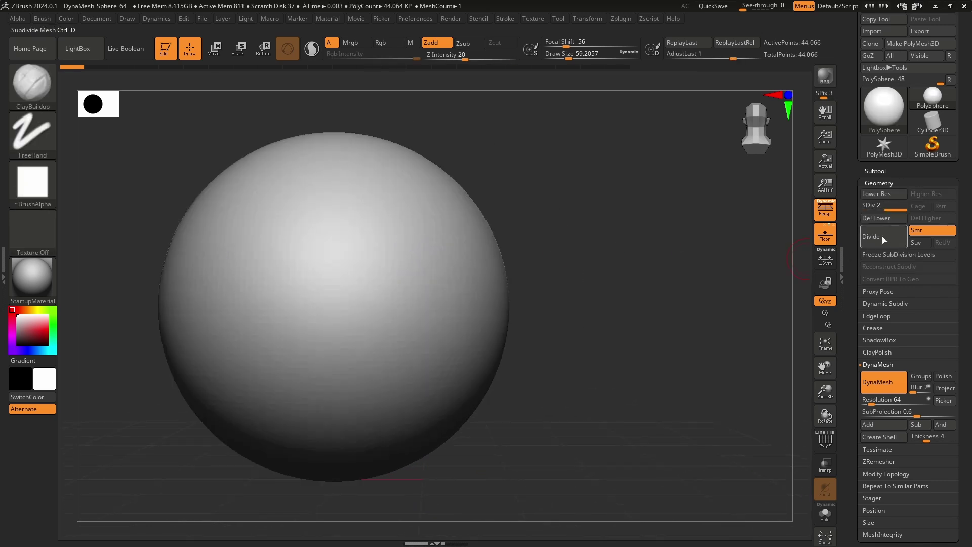
right_drag(539, 250, 532, 244)
right_click(478, 306)
Step: Sculpt overlapping ClayBuildup bands on both sides of the sphere's front and undo them
mouse_move(326, 252)
mouse_down()
mouse_move(423, 237)
mouse_move(430, 254)
mouse_move(385, 281)
mouse_move(409, 309)
mouse_move(435, 293)
mouse_up()
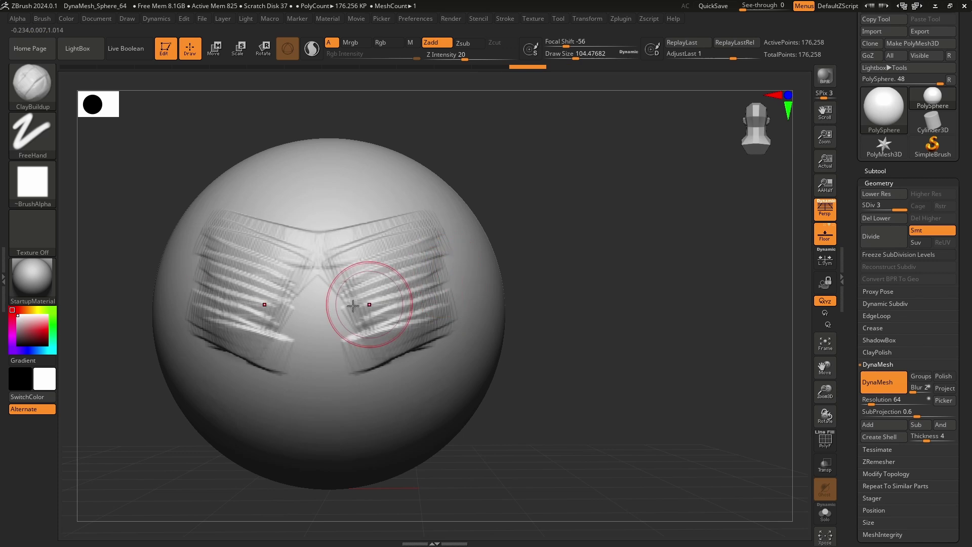
right_drag(318, 295, 343, 293)
key(ctrl+z)
key(ctrl+z)
key(ctrl+z)
key(ctrl+z)
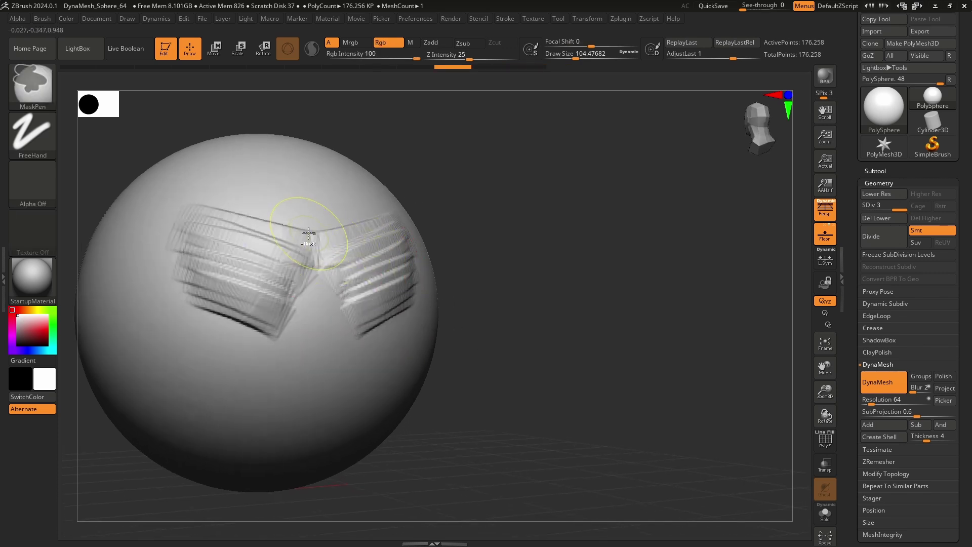
Step: Carve two round, symmetrical eye sockets into the sphere's front by sculpting inward with ClayBuildup
mouse_move(367, 248)
right_down()
mouse_move(423, 243)
mouse_move(342, 269)
mouse_move(221, 265)
right_up()
alt+drag(222, 266, 203, 288)
Step: Set the draw size to about 163 and build up a vertical nose ridge between the eye sockets
key(s)
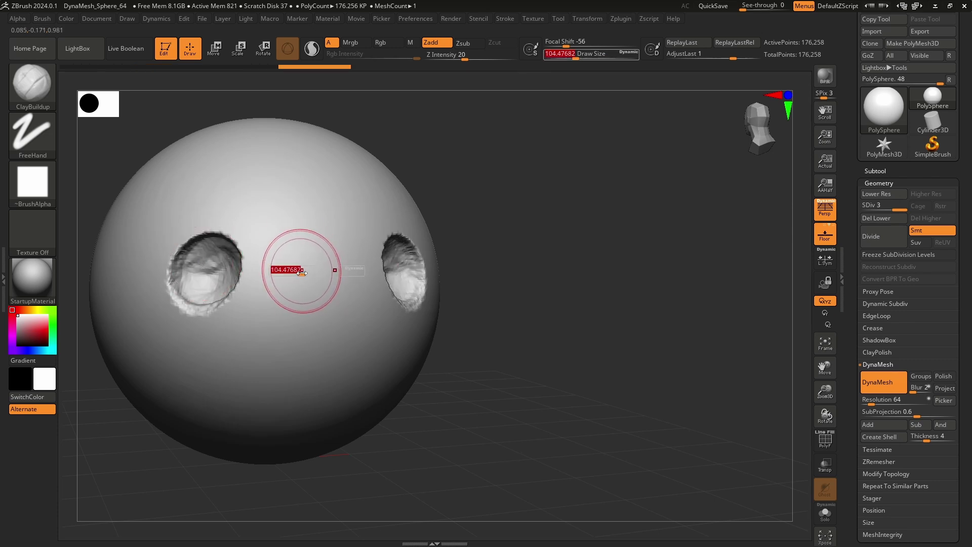
mouse_move(301, 269)
mouse_down()
mouse_move(309, 269)
mouse_move(306, 384)
mouse_up()
drag(312, 234, 306, 385)
drag(319, 263, 323, 379)
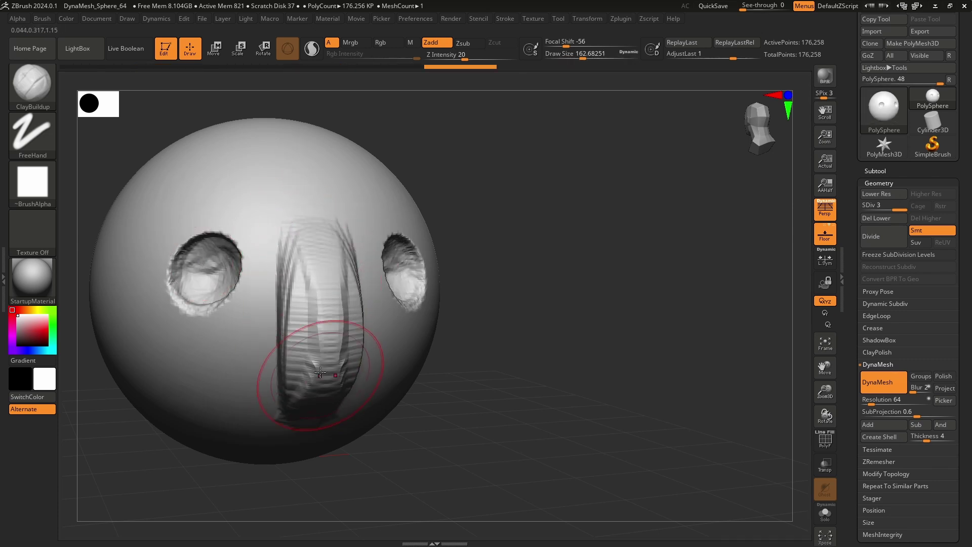
Step: Build up a bulky nose tip and brow ridges above the eye sockets, and smooth the facial forms
right_drag(283, 339, 330, 304)
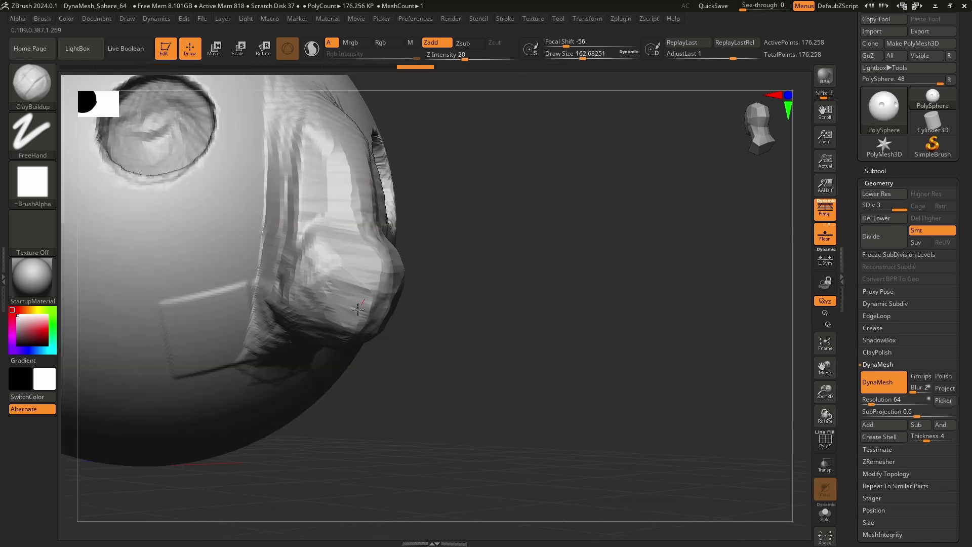
mouse_move(330, 280)
mouse_down()
mouse_move(354, 304)
mouse_move(283, 273)
mouse_move(320, 268)
mouse_move(291, 251)
mouse_up()
right_drag(395, 281, 303, 291)
mouse_move(390, 309)
mouse_down()
mouse_move(372, 289)
mouse_move(430, 283)
mouse_up()
shift+drag(415, 276, 347, 293)
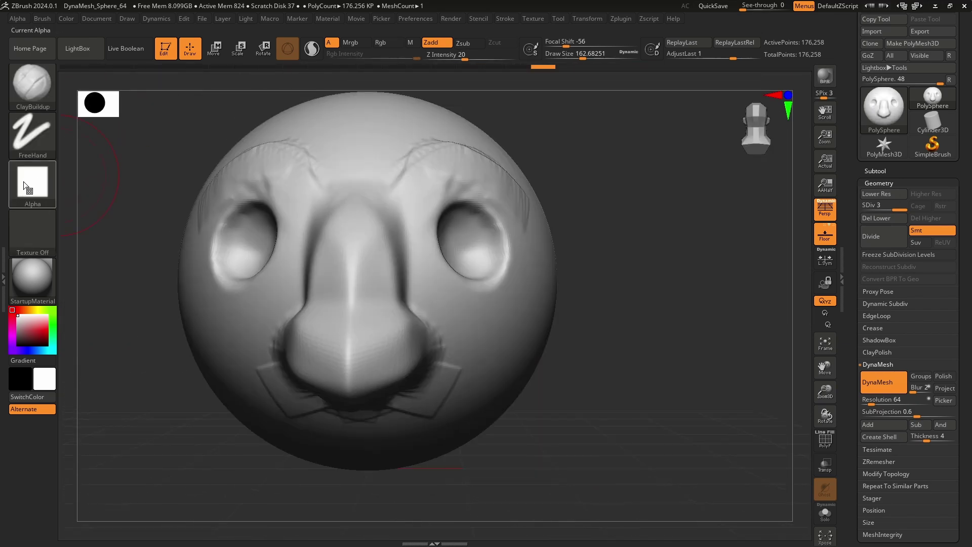
Step: Choose the round Alpha 06 and sculpt a patch of clay ridges on the head's side at draw size about 46
click(33, 183)
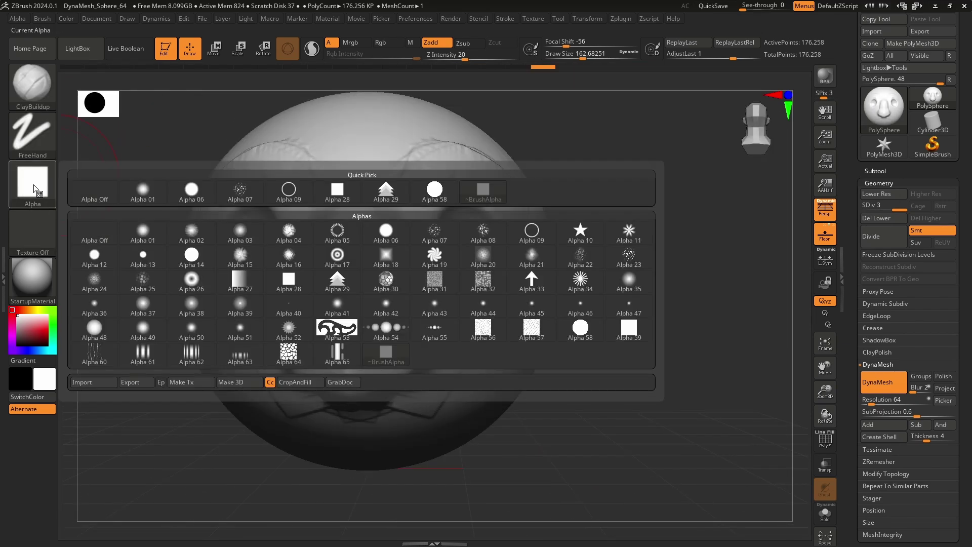
click(387, 233)
mouse_move(488, 303)
right_down()
mouse_move(596, 341)
mouse_move(474, 275)
right_up()
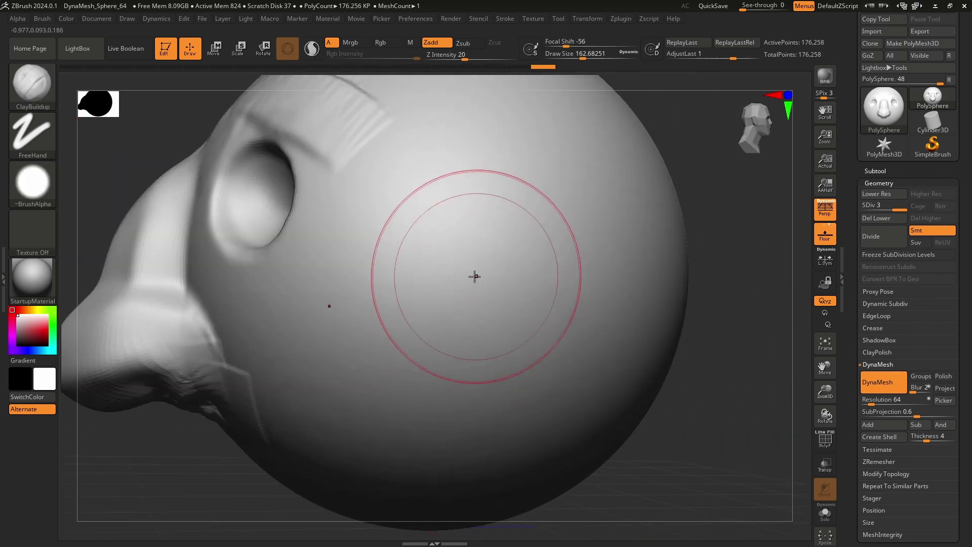
mouse_move(357, 272)
mouse_down()
mouse_move(393, 261)
mouse_move(362, 276)
mouse_move(418, 289)
mouse_move(424, 319)
mouse_move(458, 355)
mouse_move(415, 380)
mouse_up()
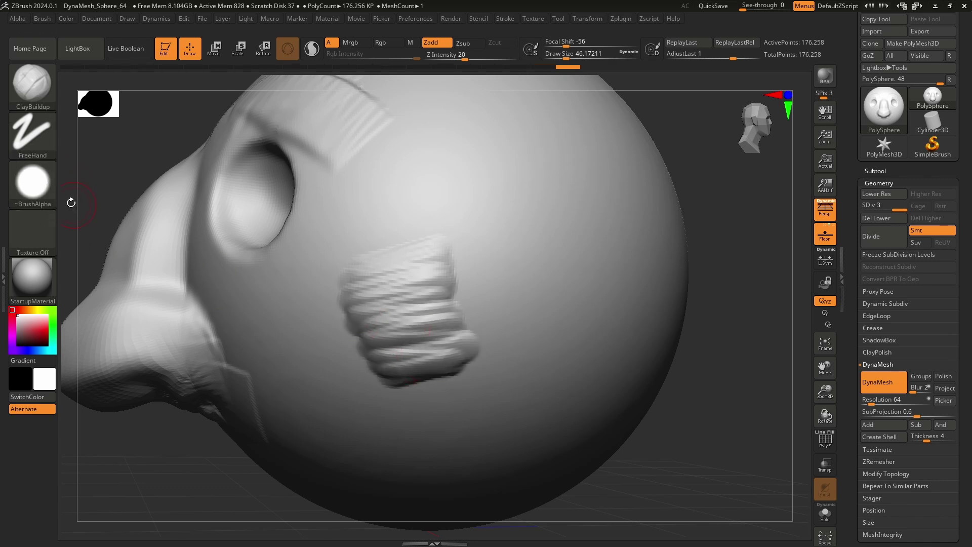
Step: Choose the square Alpha 28 and sculpt a second patch of clay ridges beside the first one
click(37, 180)
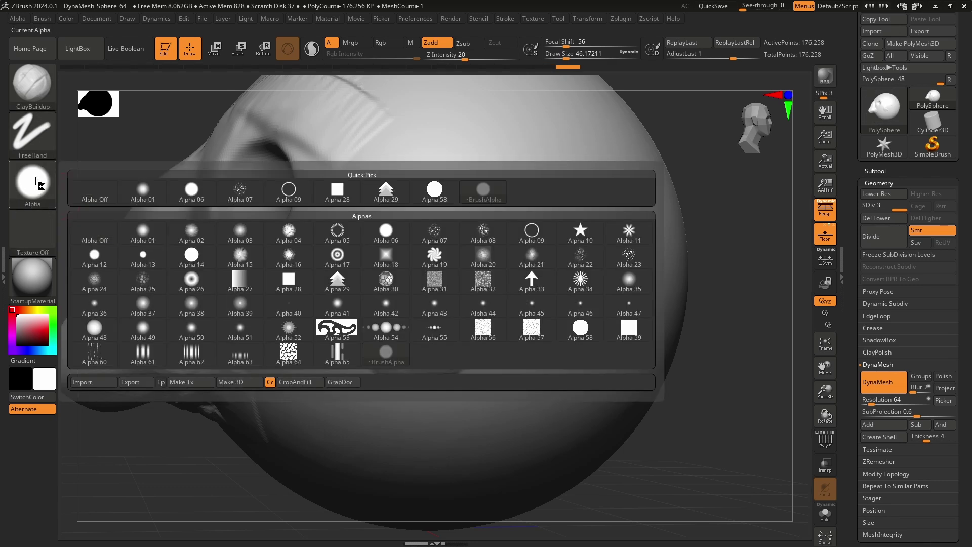
click(336, 197)
mouse_move(486, 241)
mouse_down()
mouse_move(544, 341)
mouse_move(582, 349)
mouse_up()
mouse_move(466, 320)
right_down()
mouse_move(481, 287)
mouse_move(453, 303)
mouse_move(400, 300)
right_up()
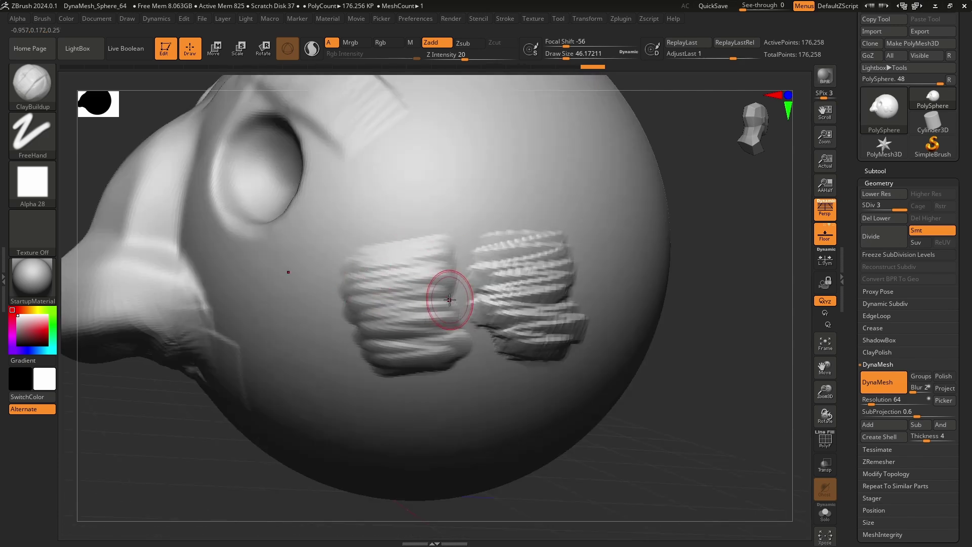
Step: Choose the DamStandard brush and carve curved grooves behind the eye socket and across the side of the sphere
key(b)
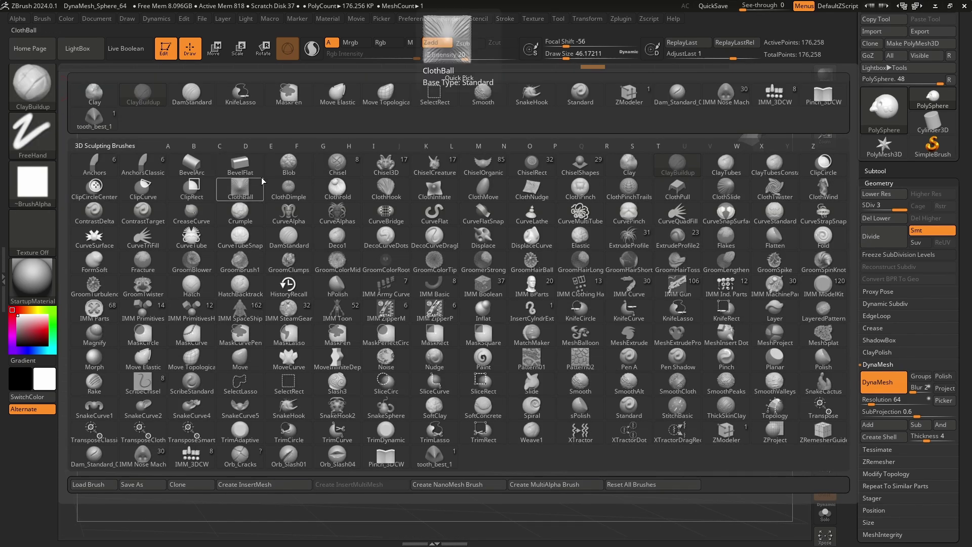
key(d)
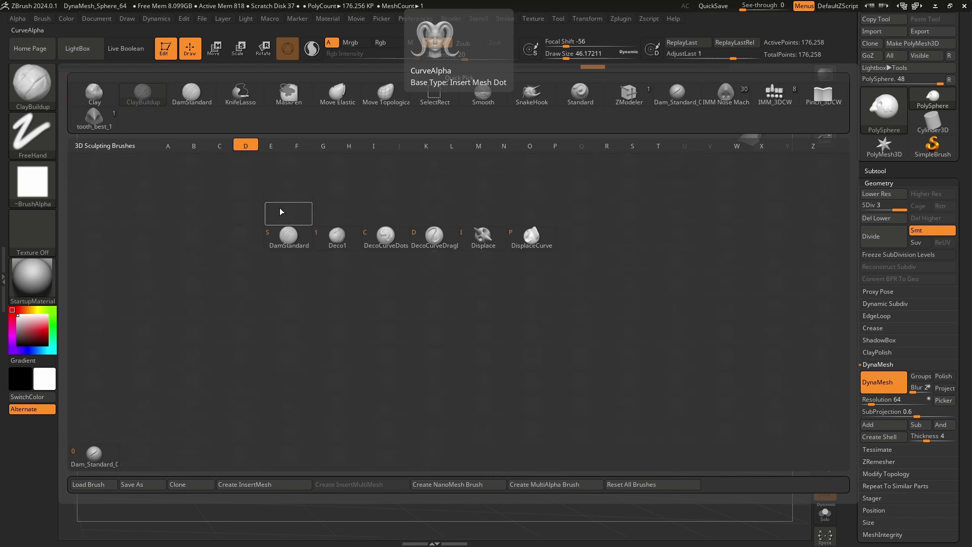
click(285, 239)
mouse_move(349, 232)
mouse_down()
mouse_move(362, 206)
mouse_move(449, 236)
mouse_move(540, 223)
mouse_up()
drag(674, 283, 564, 299)
alt+right_drag(563, 299, 445, 304)
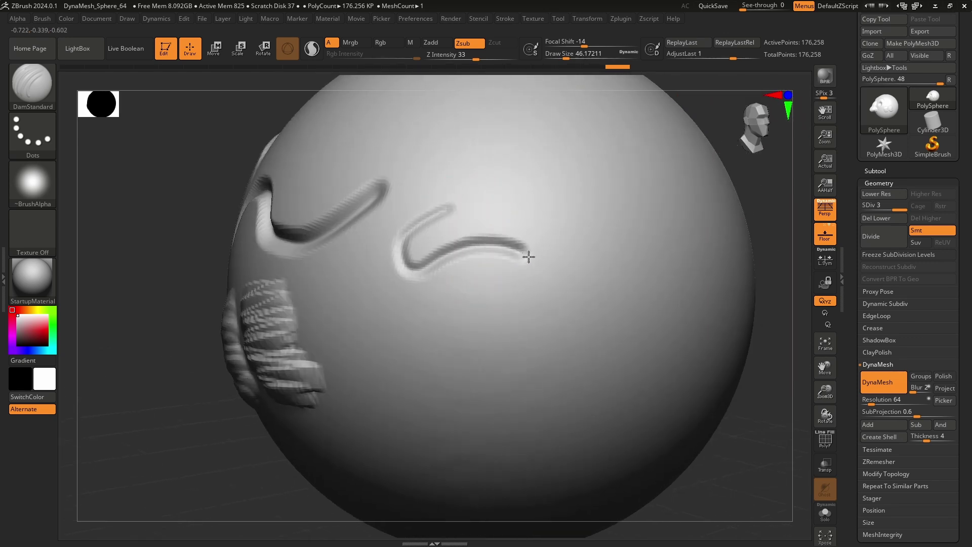
mouse_move(528, 257)
mouse_down()
mouse_move(388, 394)
mouse_move(614, 333)
mouse_up()
Step: Set the Z Intensity to 20, carve a DamStandard groove on the back of the sphere and undo it
key(ctrl)
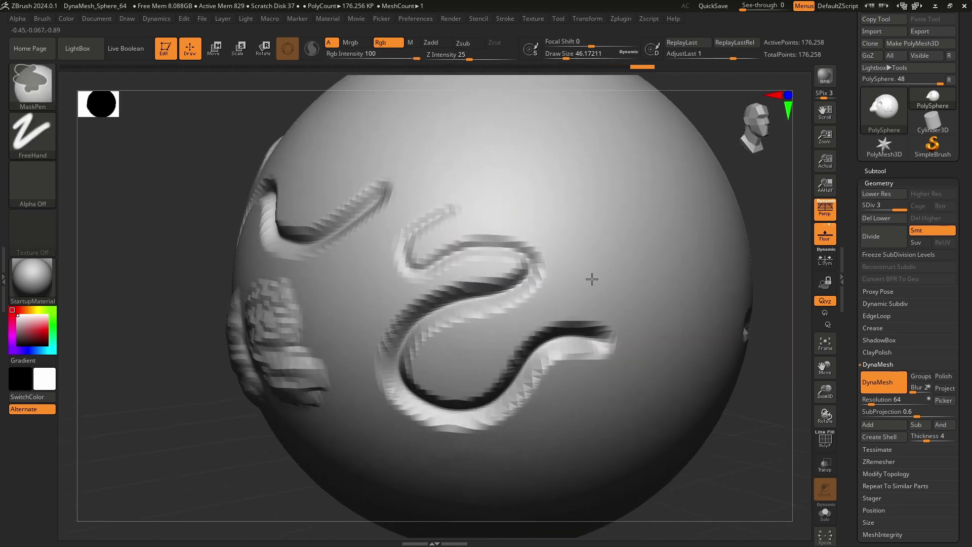
alt+right_drag(592, 279, 423, 304)
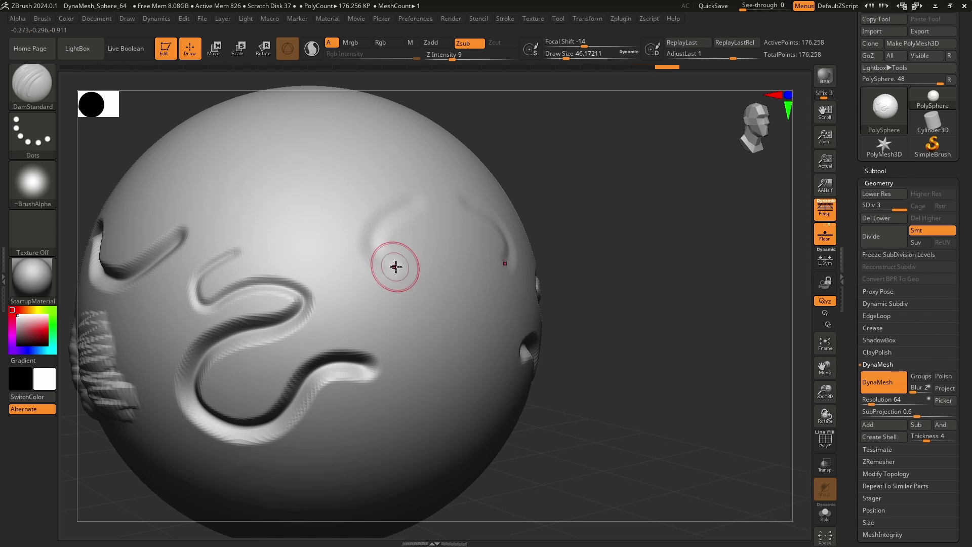
drag(462, 57, 464, 57)
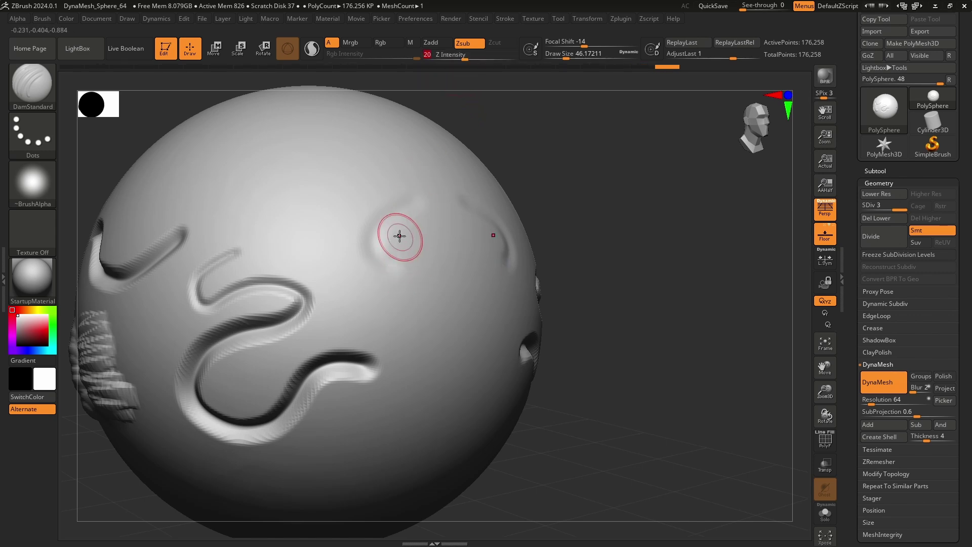
drag(377, 251, 447, 316)
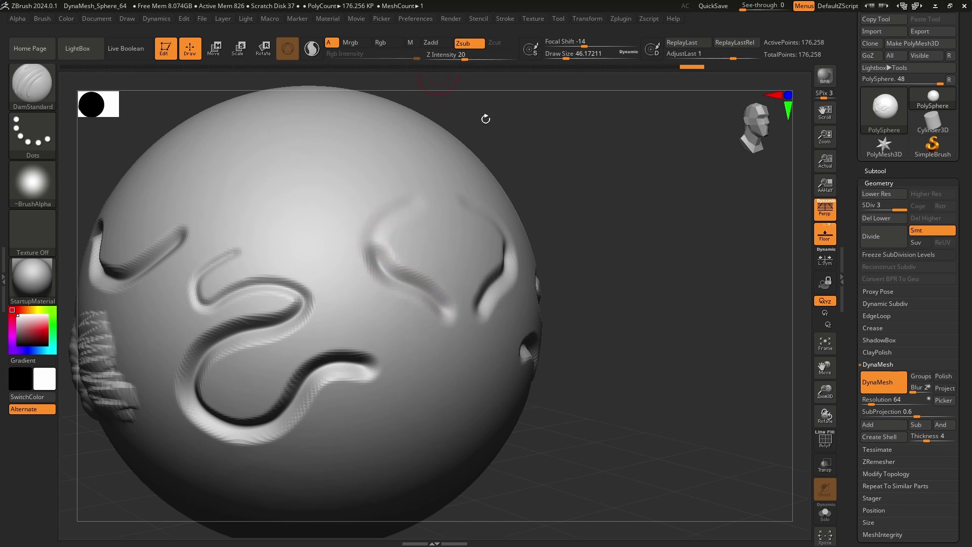
key(ctrl+z)
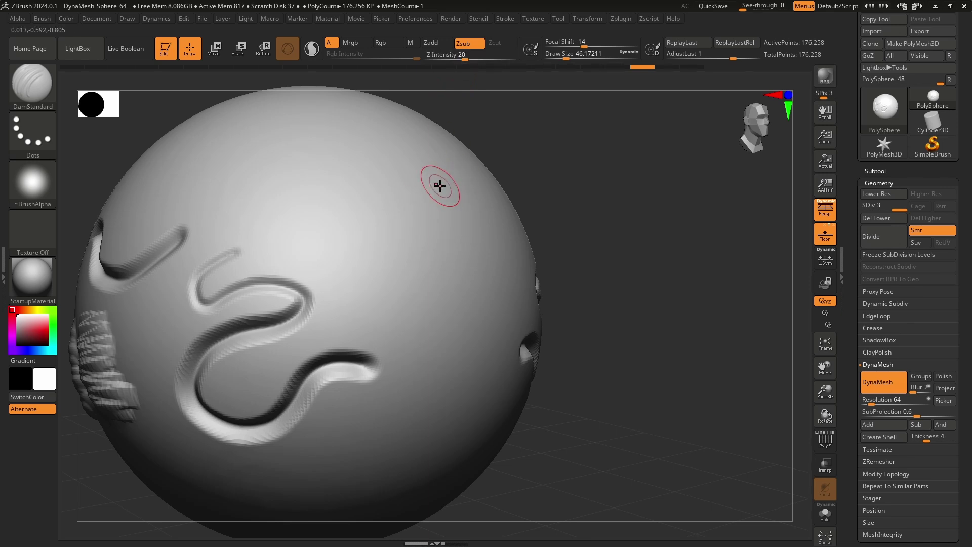
Step: Try a groove on the back of the sphere at a much higher Z Intensity and undo it
drag(462, 65, 541, 64)
mouse_move(391, 189)
mouse_down()
mouse_move(355, 218)
mouse_move(366, 273)
mouse_move(415, 309)
mouse_up()
key(ctrl)
key(ctrl+z)
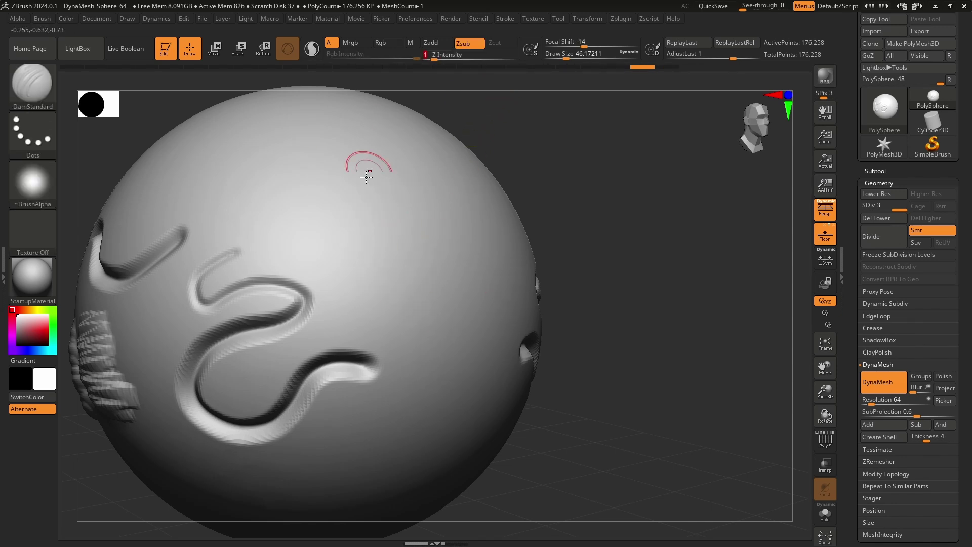
key(ctrl+z)
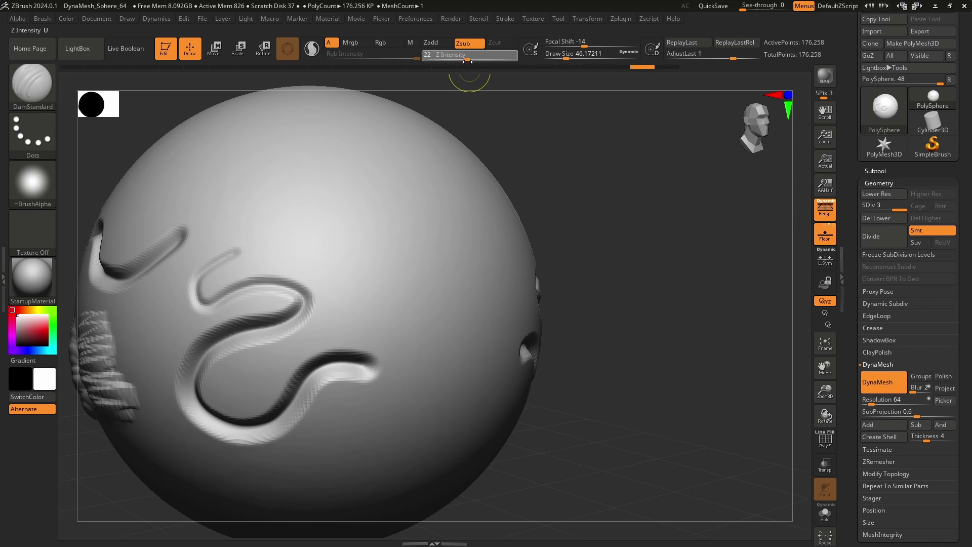
Step: Set the Z Intensity to 25 and carve a winding groove on the back of the sphere
drag(467, 61, 470, 59)
click(391, 189)
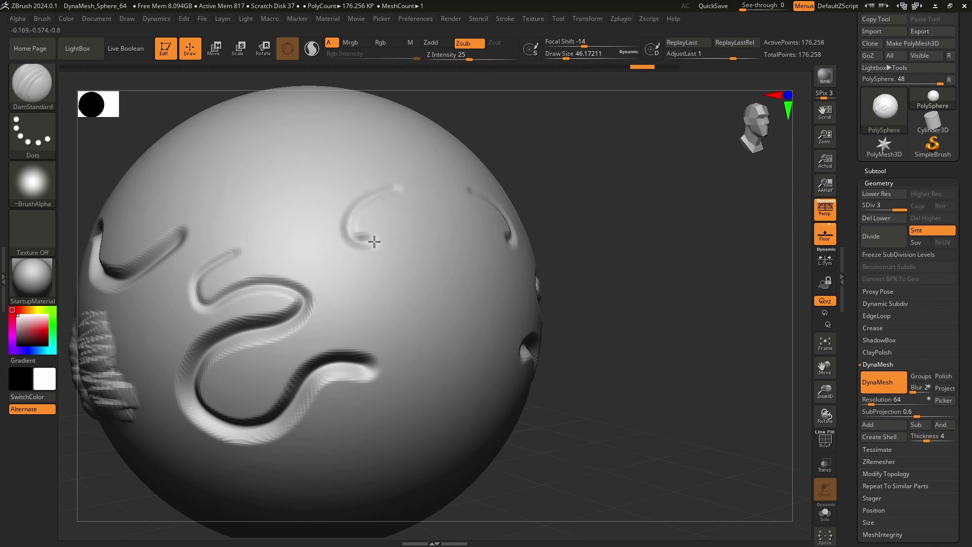
mouse_move(406, 244)
mouse_down()
mouse_move(424, 273)
mouse_move(376, 309)
mouse_move(415, 356)
mouse_up()
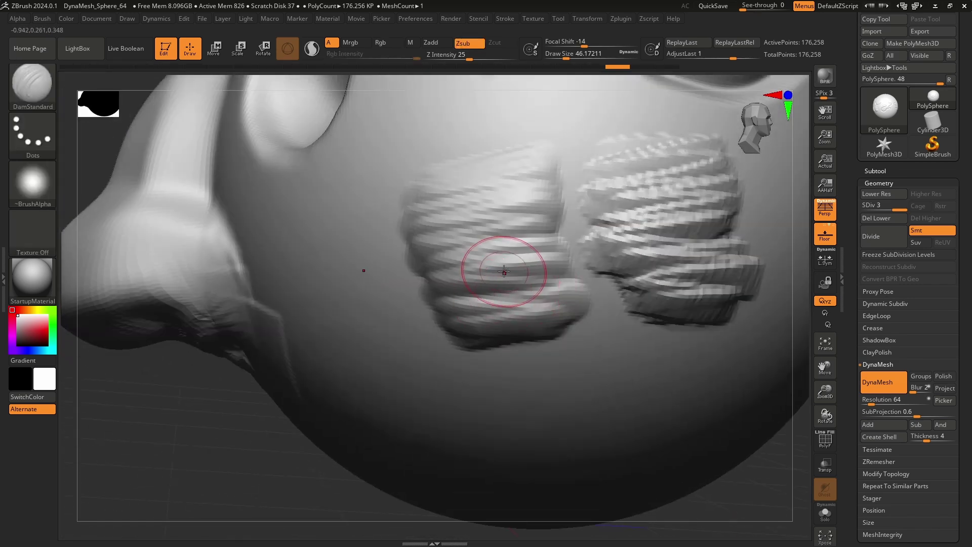
Step: Reduce the draw size to about 18 and deepen the creases between the lower ridges of the Alpha 06 clay patch
key(s)
drag(503, 271, 501, 272)
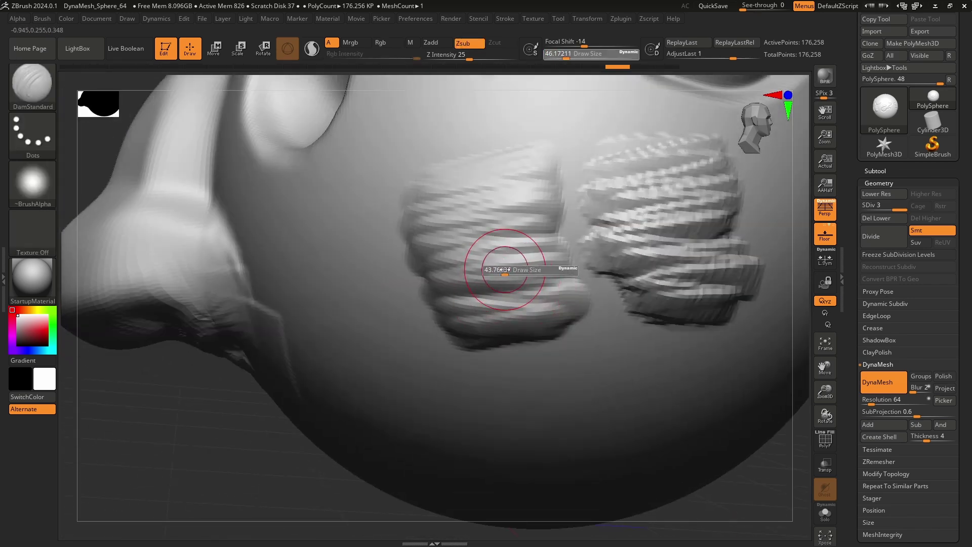
mouse_move(510, 278)
ctrl+right_down()
mouse_move(509, 313)
mouse_move(500, 290)
ctrl+right_up()
key(s)
drag(475, 291, 471, 291)
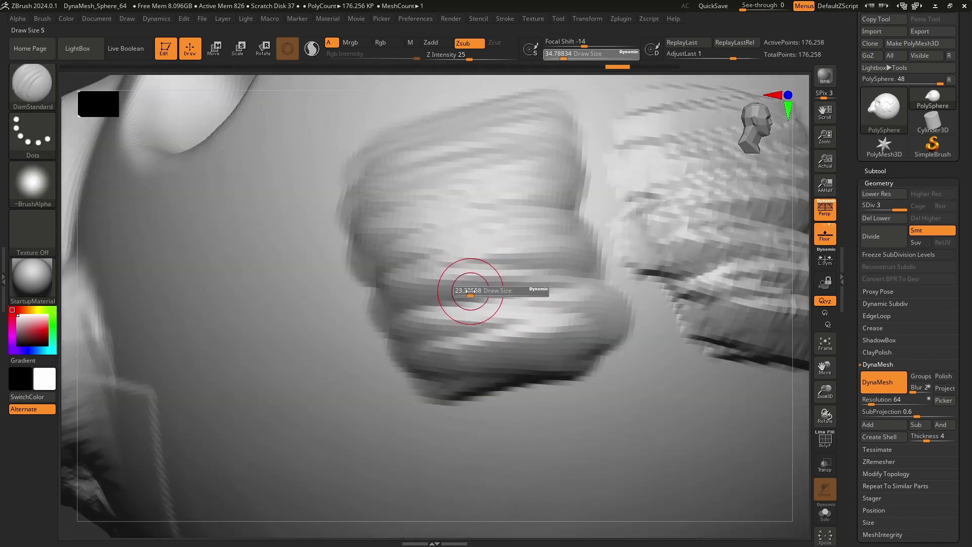
mouse_move(397, 310)
mouse_down()
mouse_move(528, 290)
mouse_move(463, 263)
mouse_up()
drag(544, 271, 468, 259)
right_drag(435, 263, 403, 242)
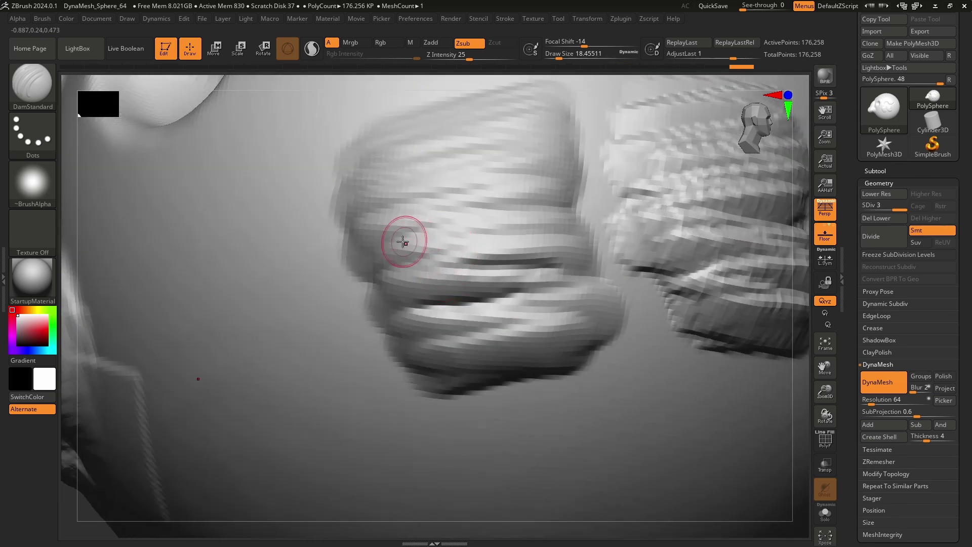
Step: Carve further DamStandard creases between the upper ridges and along the lowest ridge of the same clay patch
drag(408, 233, 424, 232)
drag(421, 232, 467, 219)
mouse_move(453, 217)
mouse_down()
mouse_move(527, 232)
mouse_move(468, 204)
mouse_up()
drag(383, 206, 454, 193)
drag(564, 177, 431, 159)
mouse_move(400, 351)
mouse_down()
mouse_move(434, 336)
mouse_move(595, 316)
mouse_up()
mouse_move(590, 338)
ctrl+right_down()
mouse_move(547, 165)
mouse_move(607, 243)
mouse_move(568, 300)
mouse_move(588, 331)
ctrl+right_up()
right_drag(588, 332, 484, 273)
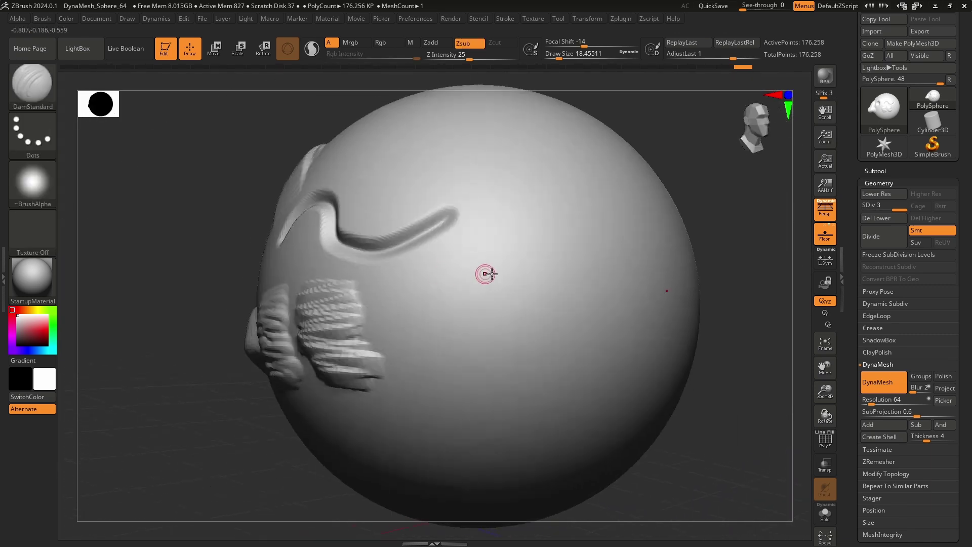
Step: Try wider DamStandard grooves across the blank side of the sphere, using draw sizes of about 77 and 44
key(s)
drag(496, 283, 509, 287)
mouse_move(520, 249)
mouse_down()
mouse_move(471, 342)
mouse_move(509, 402)
mouse_up()
key(s)
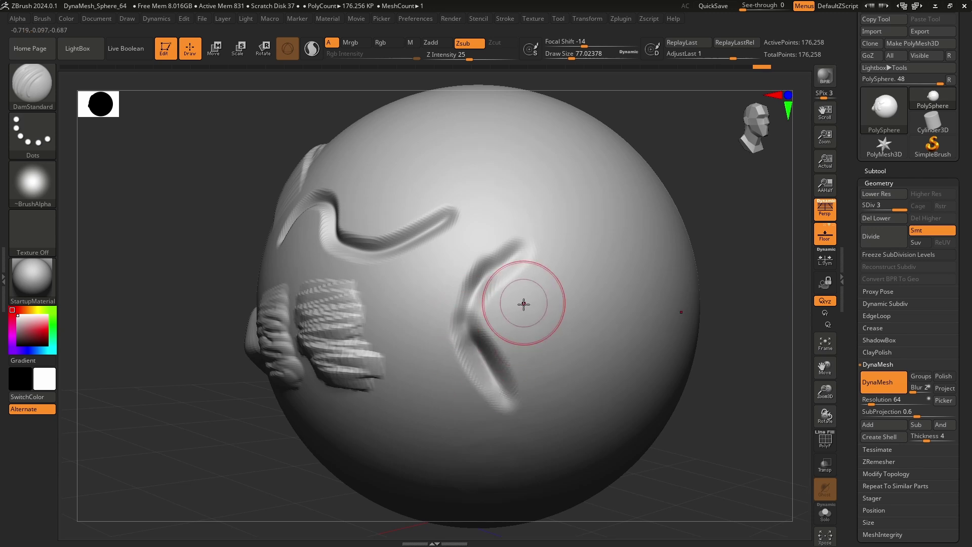
drag(496, 334, 613, 305)
drag(589, 248, 453, 209)
drag(458, 215, 486, 299)
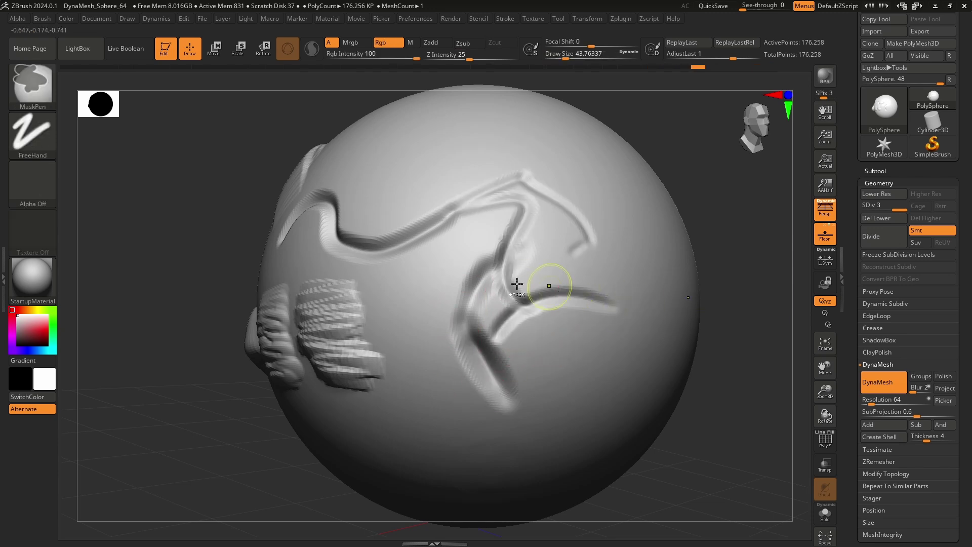
Step: Undo the wide trial grooves on the blank side of the sphere
key(ctrl+z)
key(ctrl+z)
key(ctrl+z)
key(ctrl+z)
key(ctrl+z)
key(ctrl+z)
key(ctrl+z)
key(ctrl+z)
key(ctrl+z)
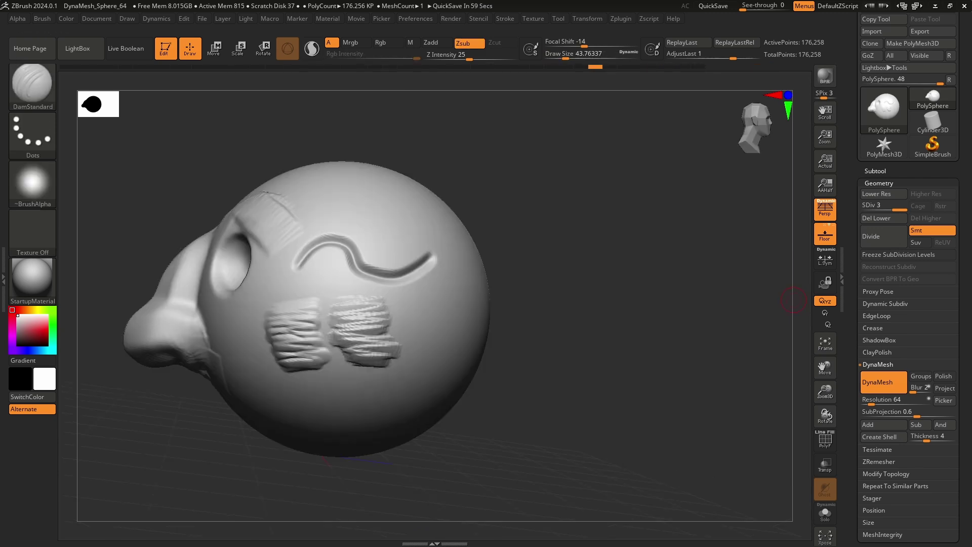
Step: Select the Move Topological brush and try pulling a thin spike out of the back of the sphere at a draw size of about 44
click(39, 91)
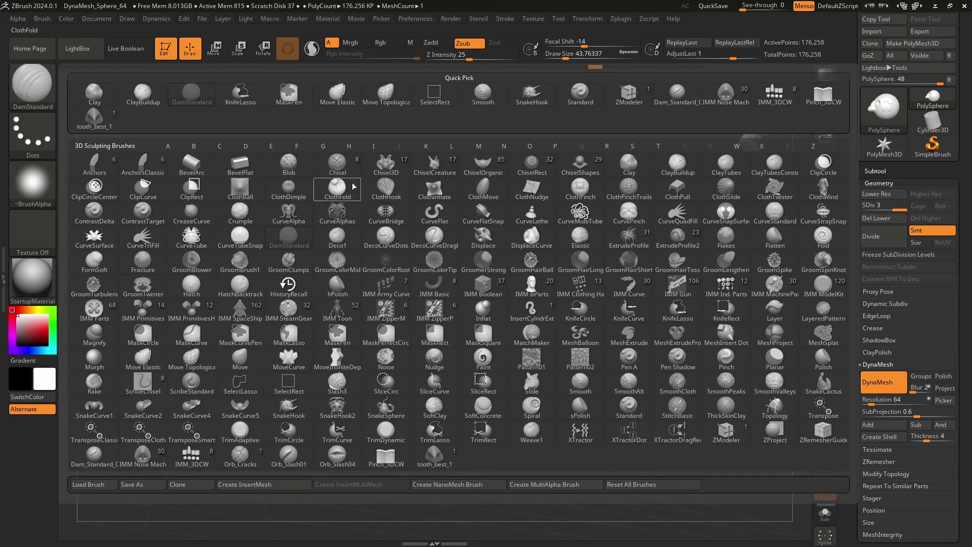
key(m)
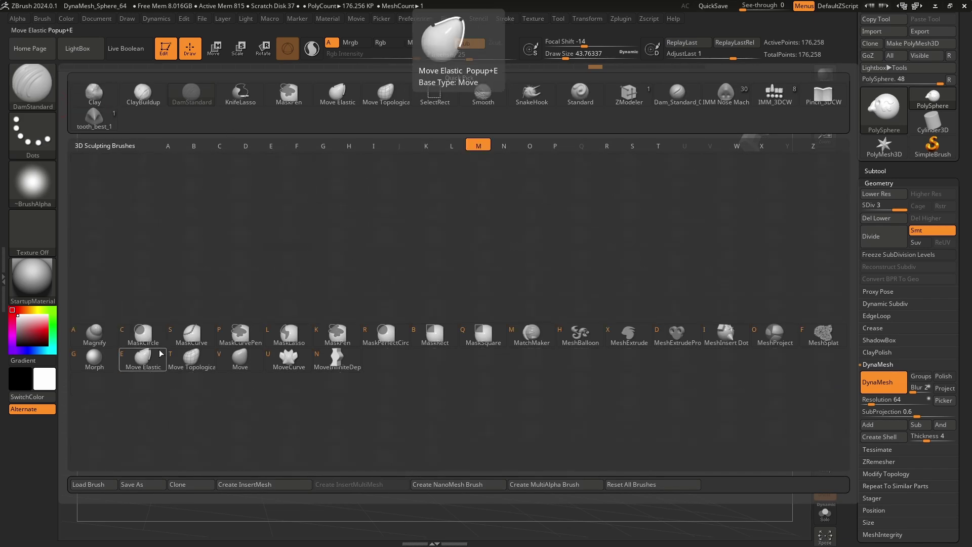
click(191, 360)
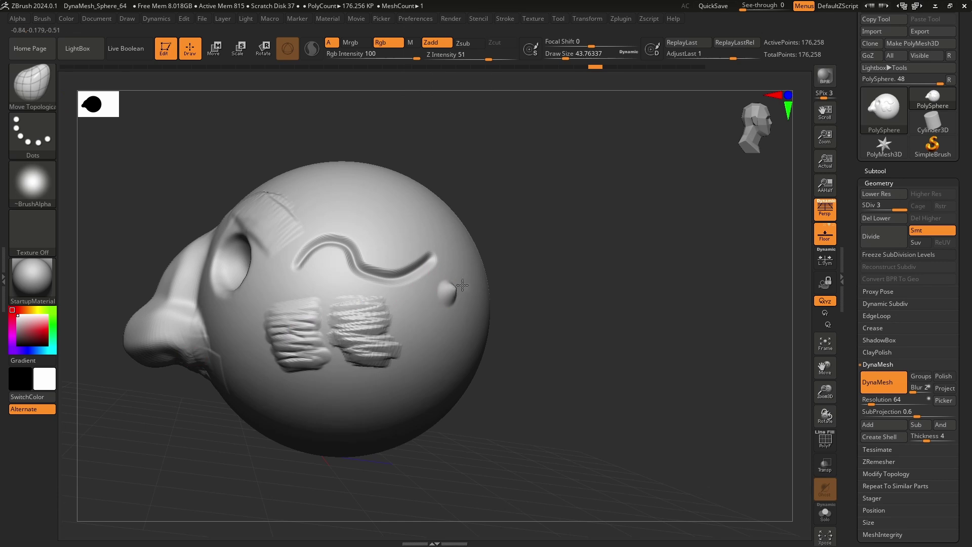
drag(752, 211, 762, 208)
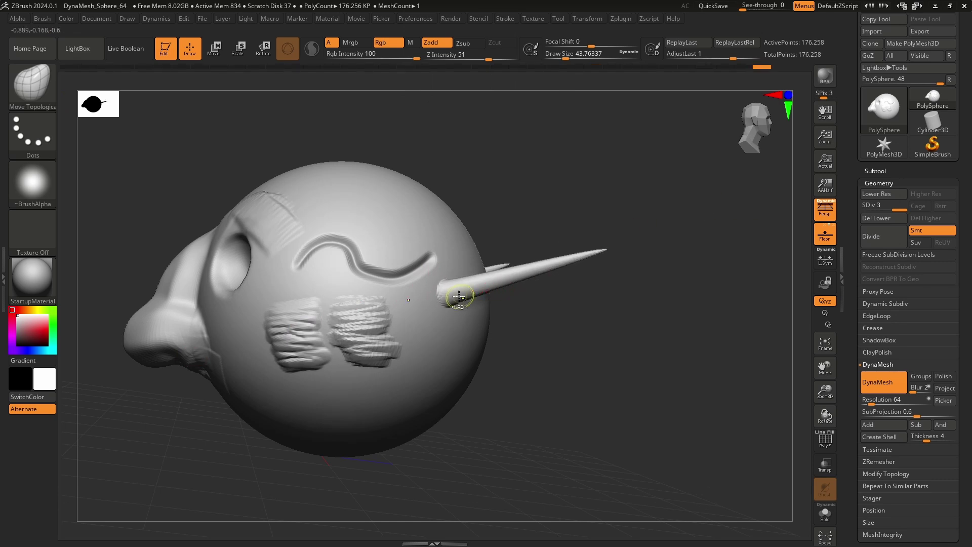
drag(477, 295, 490, 294)
Step: Turn the model to a straight side profile and enlarge the silhouette thumbnail to a size of 512
mouse_move(491, 293)
right_down()
mouse_move(551, 291)
mouse_move(525, 266)
mouse_move(519, 233)
right_up()
mouse_move(519, 232)
mouse_down()
mouse_move(513, 253)
mouse_move(531, 244)
mouse_move(484, 248)
mouse_move(481, 228)
mouse_move(492, 227)
mouse_move(438, 211)
mouse_move(456, 252)
mouse_move(525, 249)
mouse_move(461, 244)
mouse_move(520, 252)
mouse_move(476, 253)
mouse_up()
shift+right_drag(476, 252, 464, 250)
drag(114, 117, 386, 278)
Step: Reshape the face profile with a draw size of about 468, lifting the brow and drawing the lower nose out to a point
drag(287, 361, 375, 233)
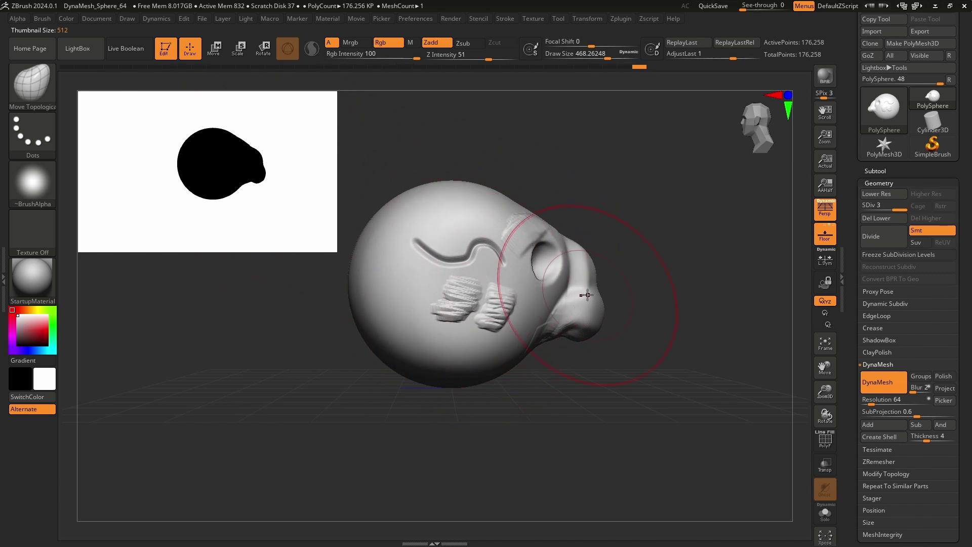
drag(586, 265, 580, 225)
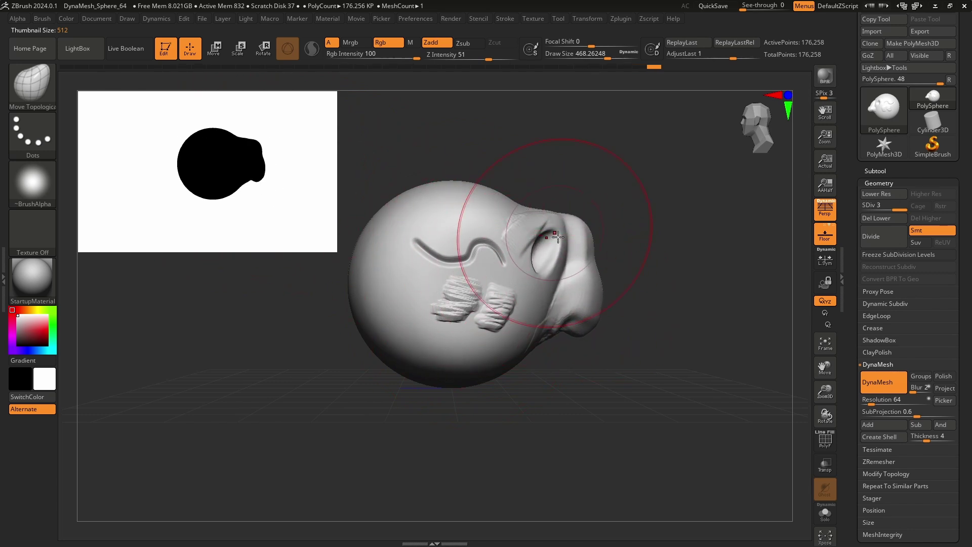
mouse_move(585, 336)
mouse_down()
mouse_move(589, 284)
mouse_move(585, 289)
mouse_up()
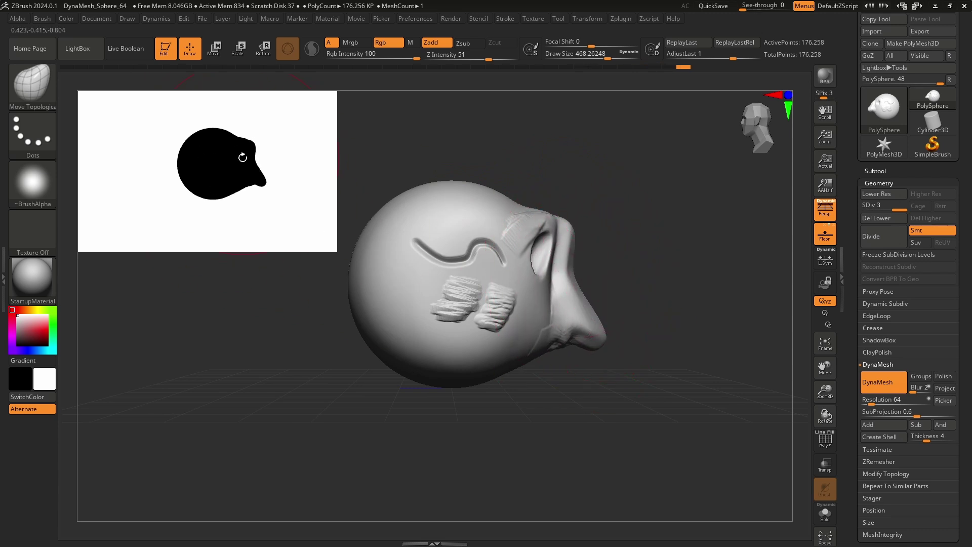